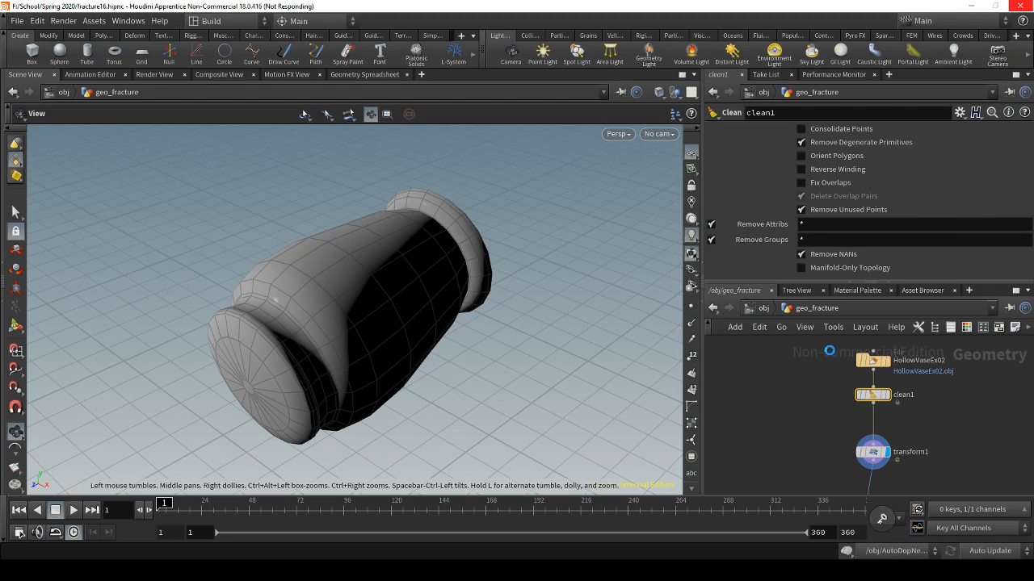
# Step: Inspect the parameters of the HollowVaseEx02 file node and the clean1 node below it
pyautogui.click(876, 357)
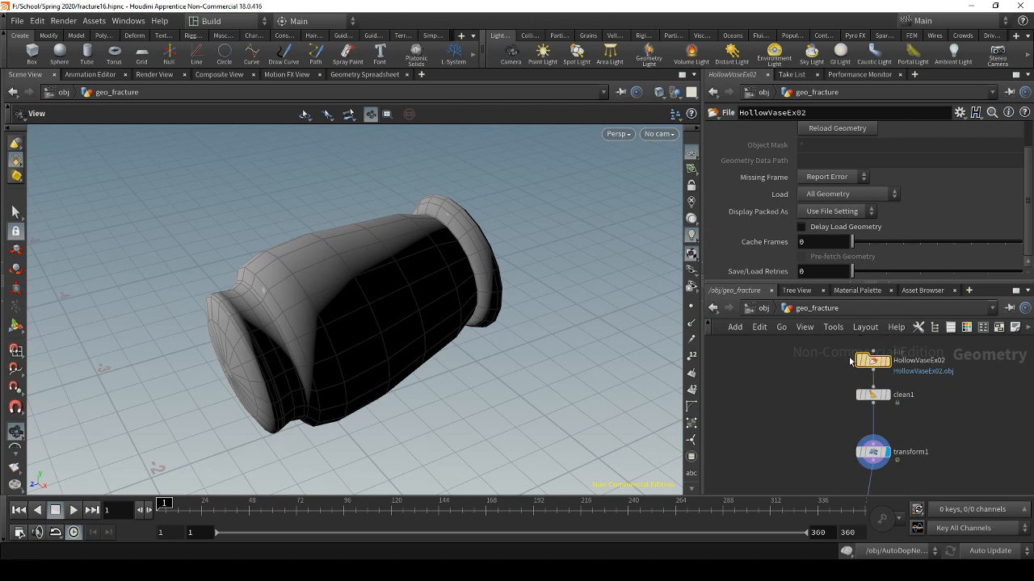
pyautogui.click(880, 396)
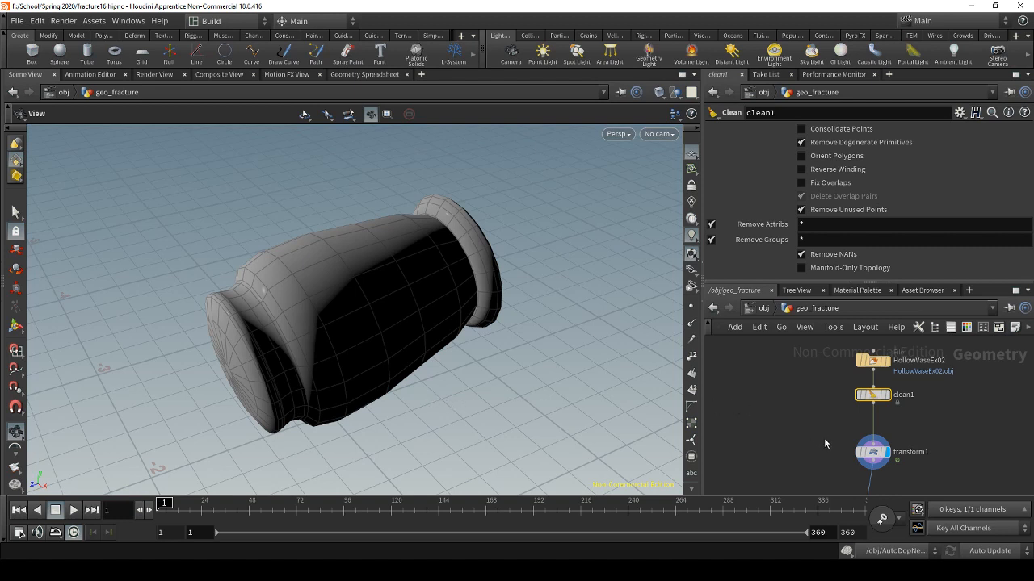
pyautogui.moveTo(824, 437); pyautogui.dragTo(819, 373, button='middle')
# Step: Examine transform1's translate, rotate and scale settings and the vase's position relative to the grid origin
pyautogui.click(869, 387)
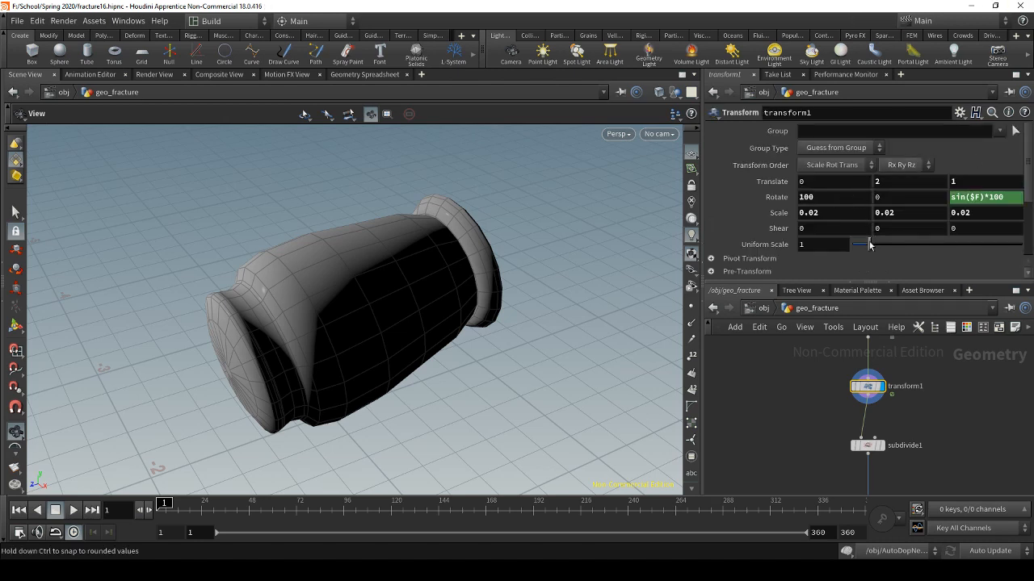
pyautogui.moveTo(833, 401); pyautogui.dragTo(833, 362, button='middle')
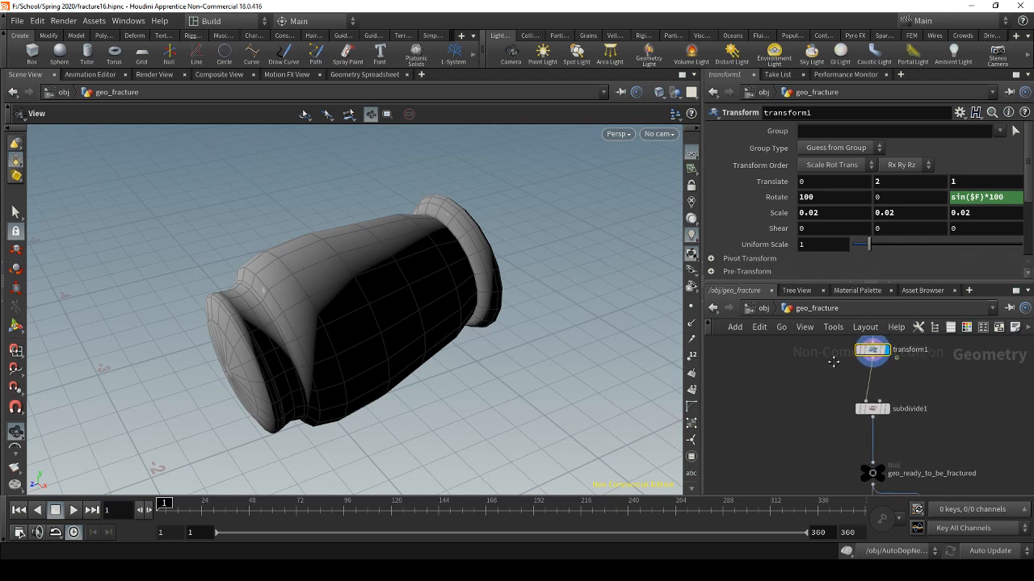
pyautogui.moveTo(826, 411); pyautogui.dragTo(821, 409, button='middle')
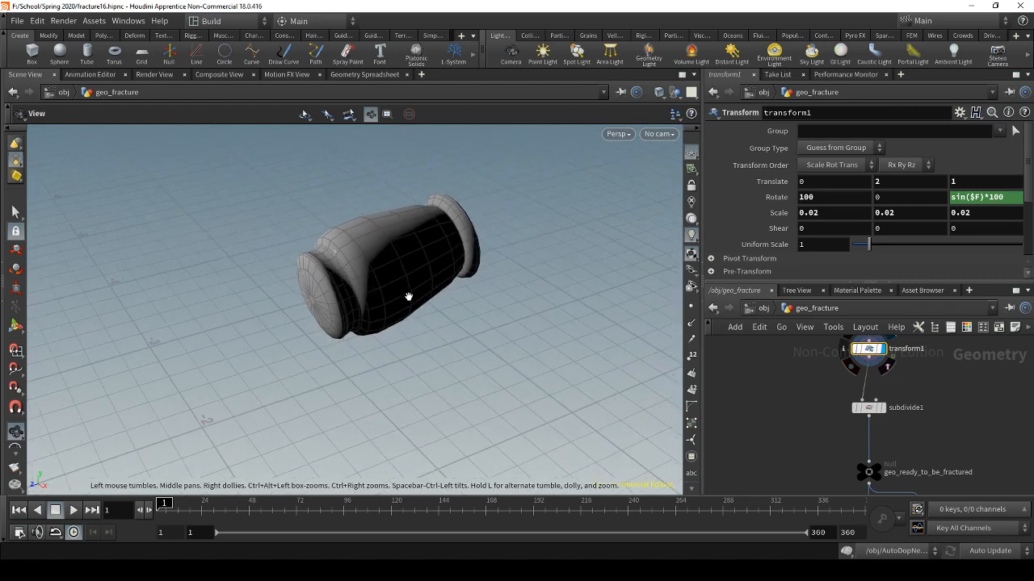
pyautogui.scroll(-1, 409, 298)
pyautogui.moveTo(420, 348); pyautogui.dragTo(457, 249, button='middle')
pyautogui.scroll(-3, 457, 252)
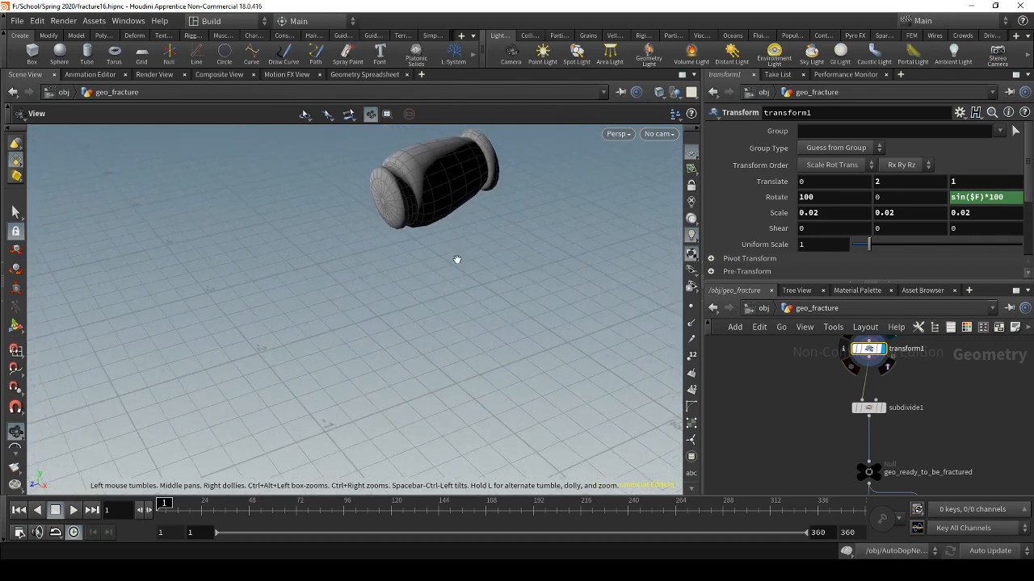
pyautogui.moveTo(457, 362); pyautogui.dragTo(445, 247, button='middle')
pyautogui.scroll(-2, 393, 305)
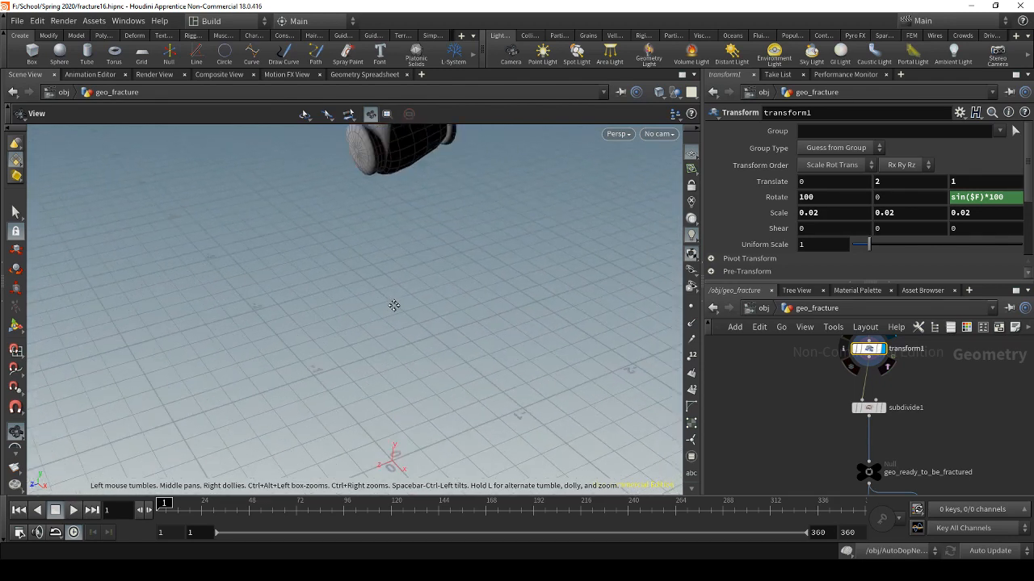
pyautogui.moveTo(394, 306); pyautogui.dragTo(399, 300, button='middle')
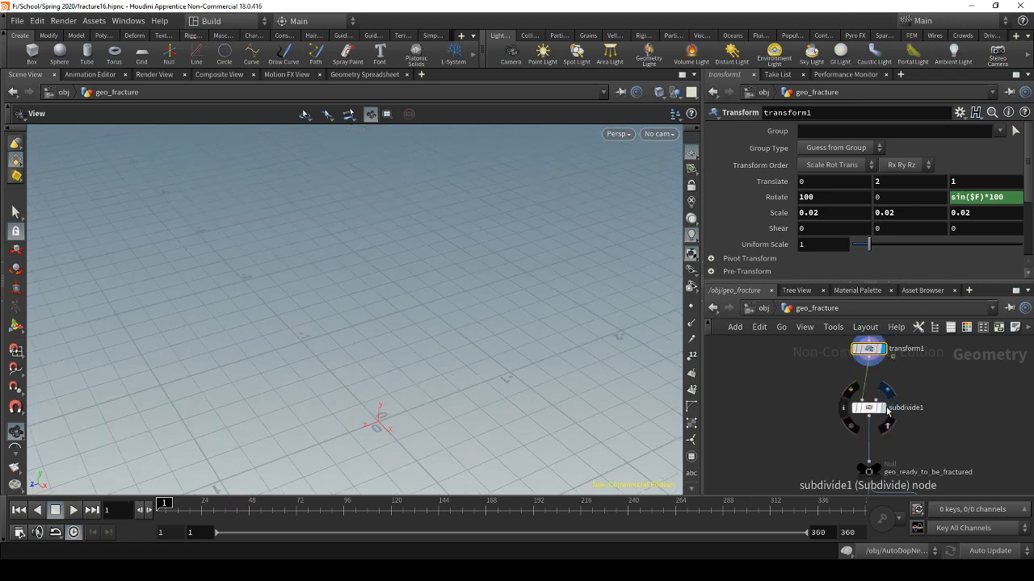
# Step: Display the output of the subdivide1 node with its parameters open and view the subdivided vase
pyautogui.click(883, 408)
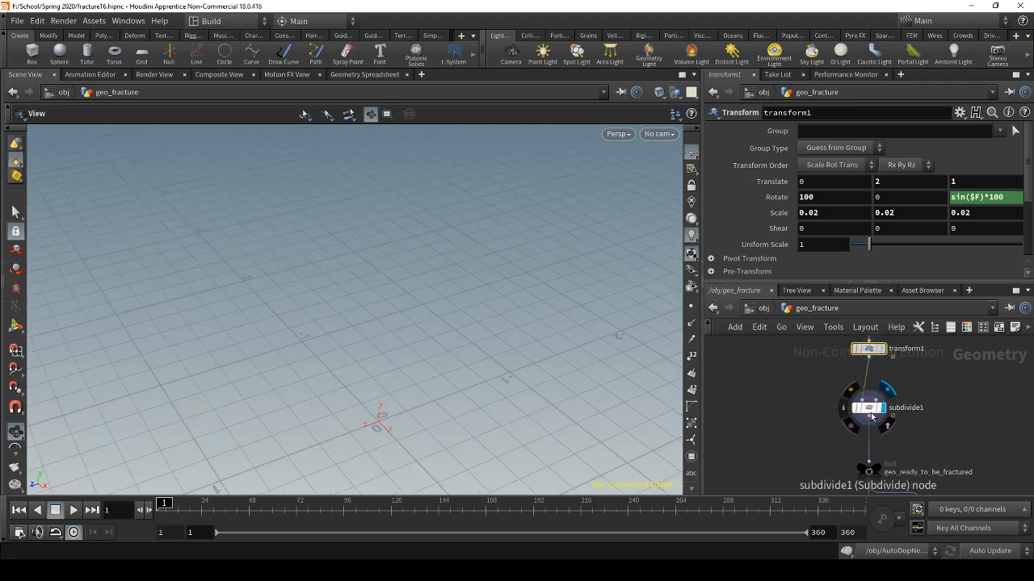
pyautogui.click(868, 410)
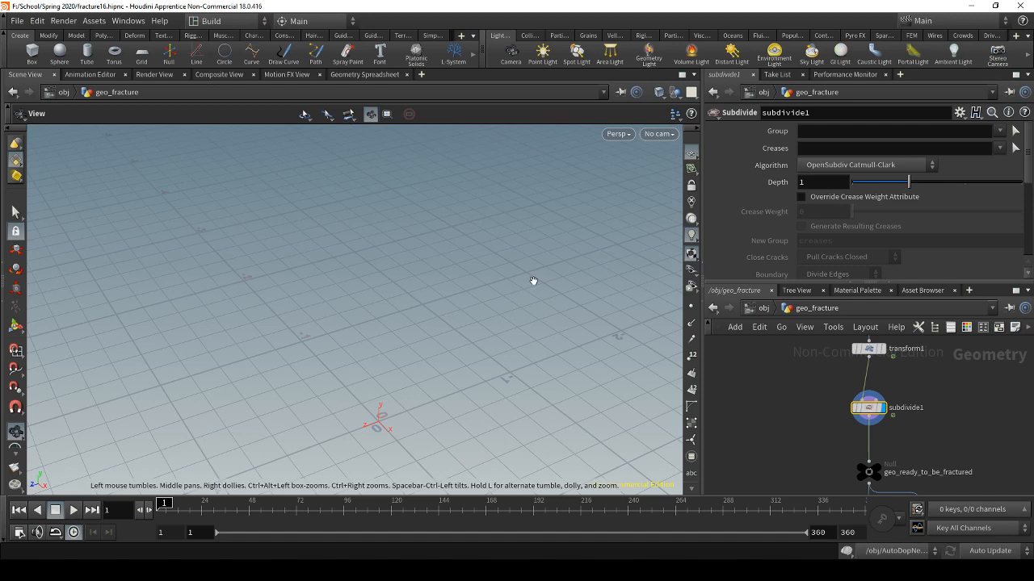
pyautogui.moveTo(533, 283); pyautogui.dragTo(501, 372, button='middle')
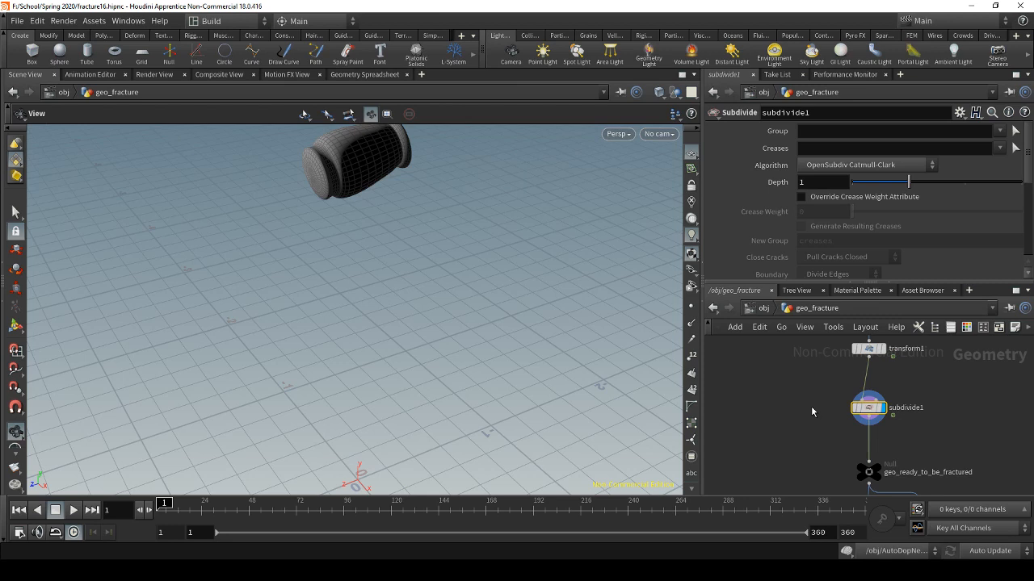
# Step: Inspect the geo_ready_to_be_fractured null and review the full parameter list of the subdivide1 node
pyautogui.moveTo(812, 407); pyautogui.dragTo(812, 377, button='middle')
pyautogui.moveTo(827, 450); pyautogui.dragTo(821, 414, button='middle')
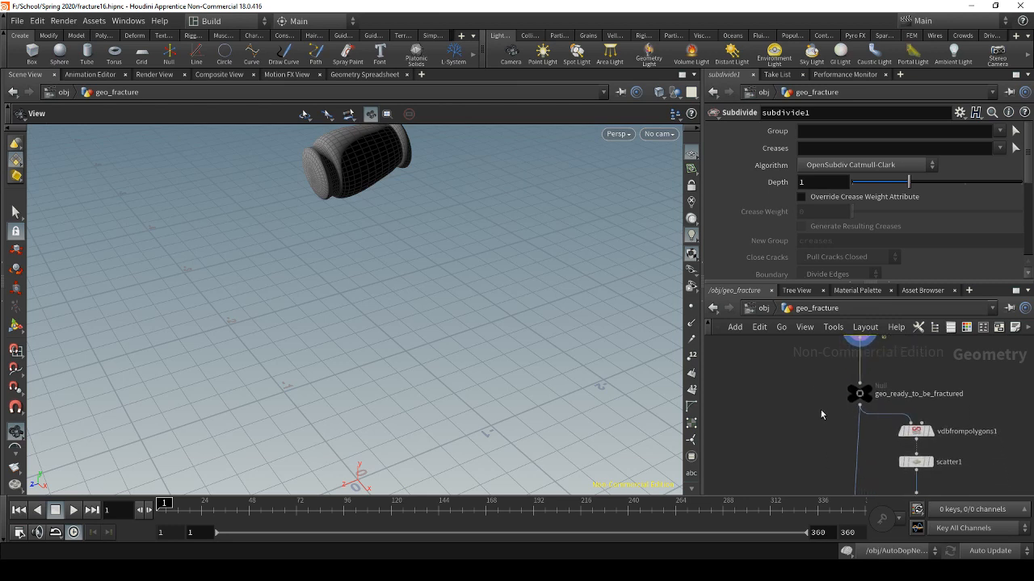
pyautogui.click(861, 392)
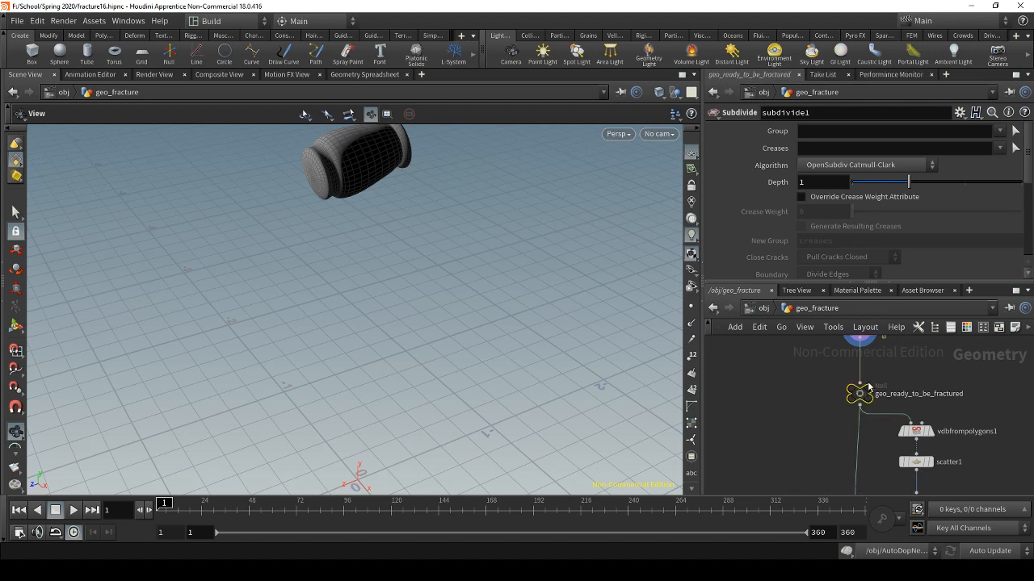
pyautogui.moveTo(863, 330); pyautogui.dragTo(869, 385, button='middle')
pyautogui.click(869, 384)
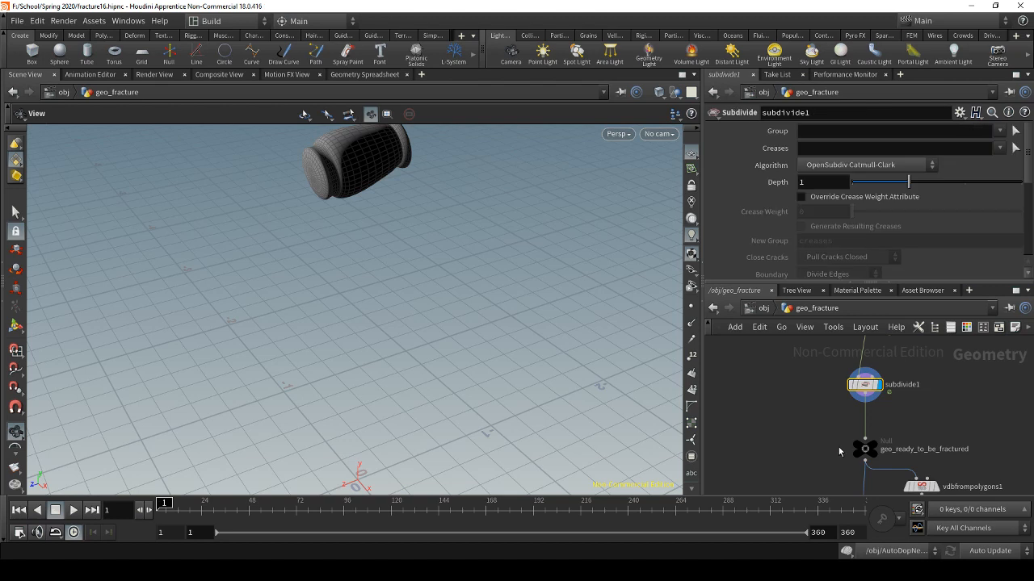
pyautogui.scroll(-5, 926, 215)
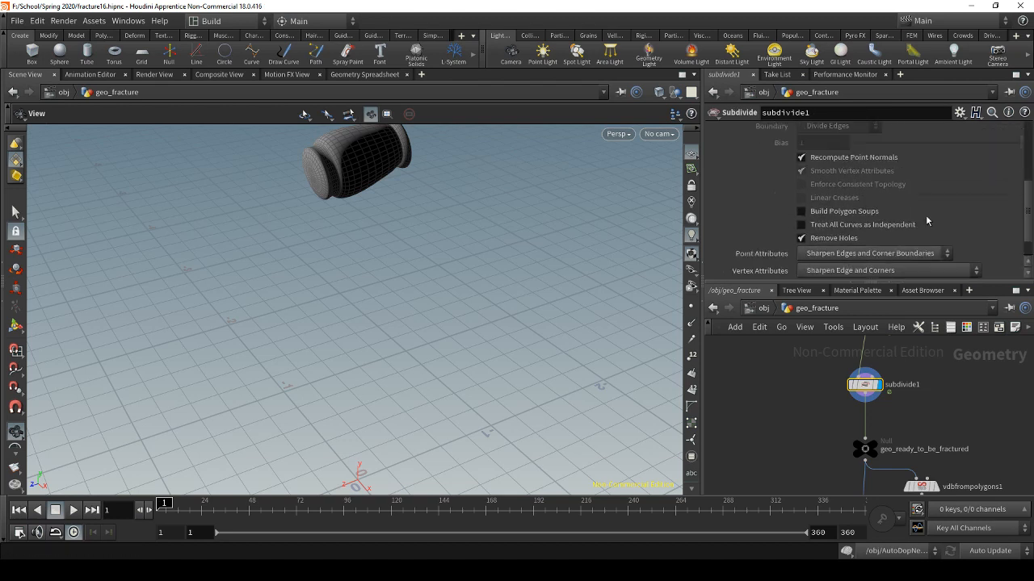
pyautogui.scroll(5, 929, 214)
# Step: Review the voxel size and fog VDB settings of vdbfrompolygons1 and the node chain leading to voronoifracture1
pyautogui.moveTo(809, 439); pyautogui.dragTo(797, 356, button='middle')
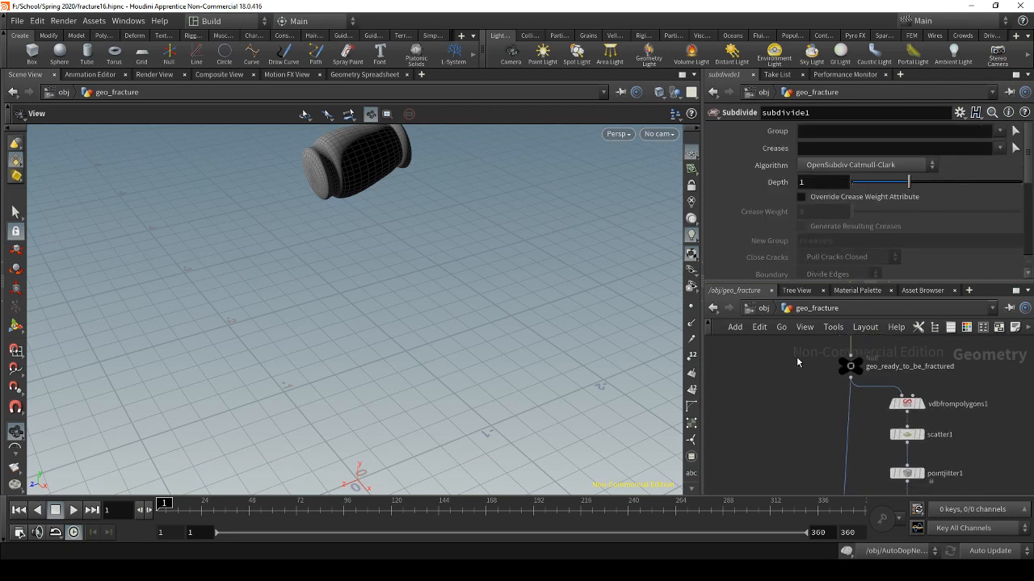
pyautogui.click(907, 404)
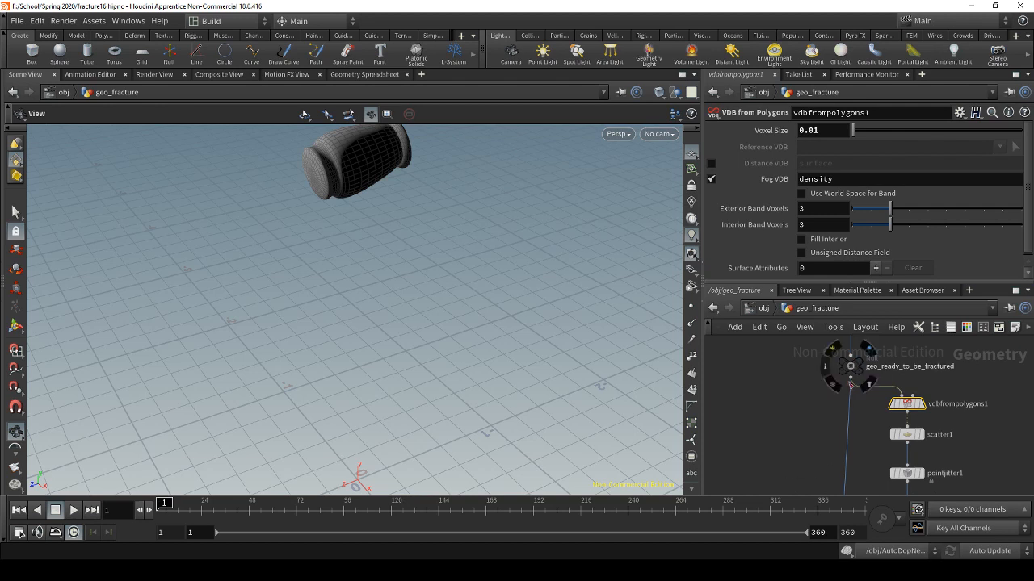
pyautogui.moveTo(835, 409); pyautogui.dragTo(832, 396, button='middle')
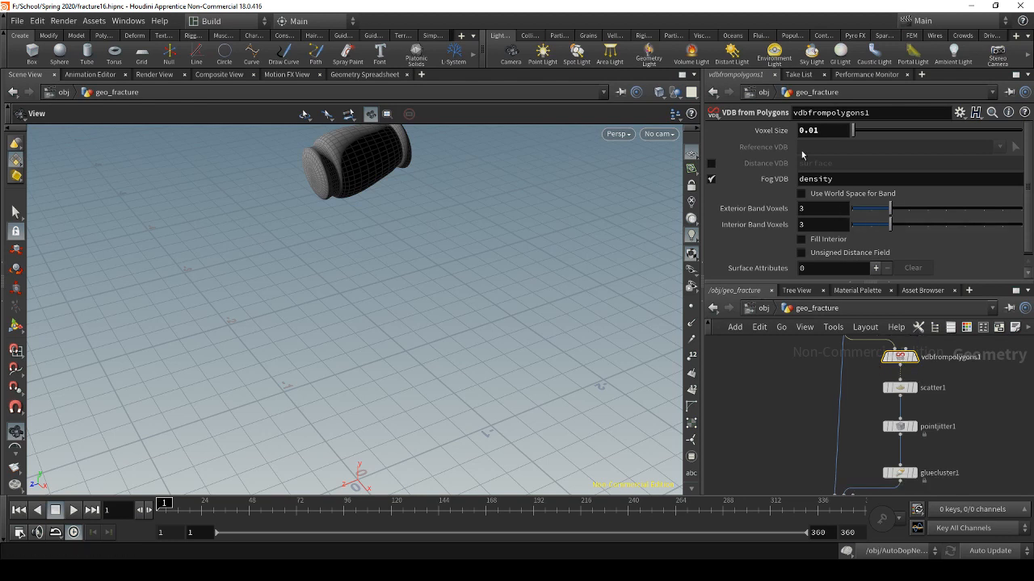
pyautogui.moveTo(380, 189); pyautogui.dragTo(393, 203)
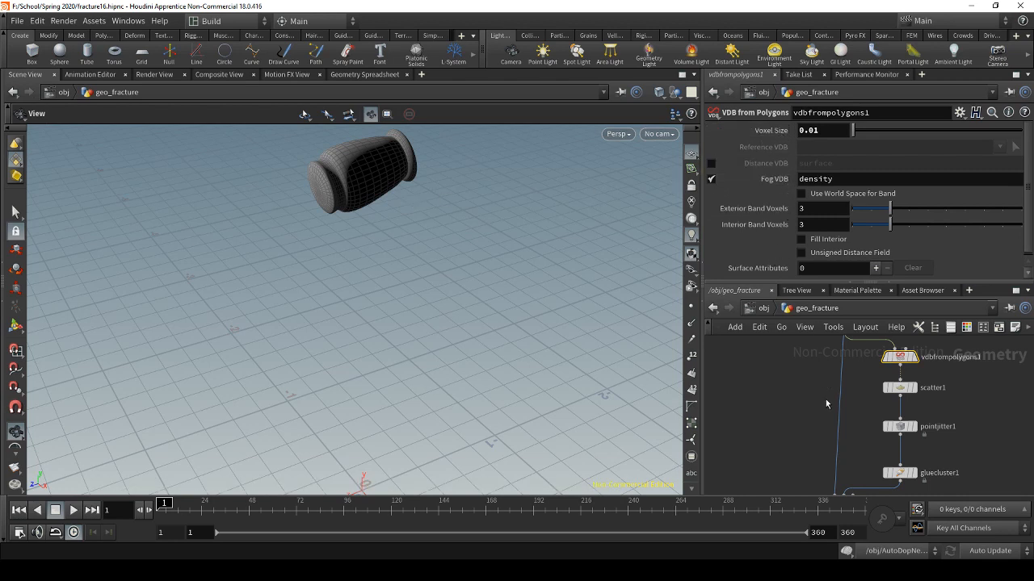
pyautogui.moveTo(825, 399); pyautogui.dragTo(816, 374, button='middle')
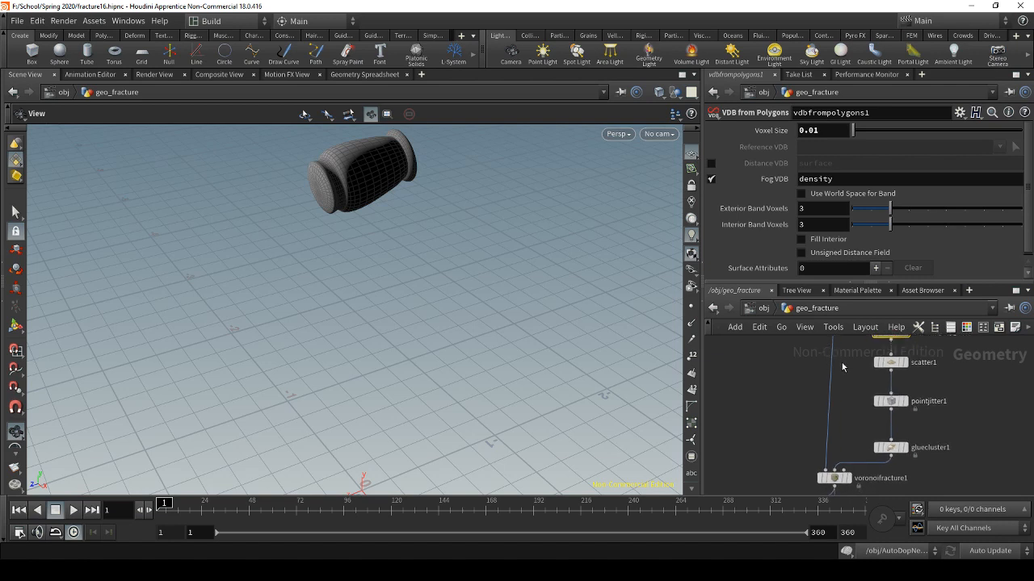
pyautogui.moveTo(843, 365); pyautogui.dragTo(856, 394, button='middle')
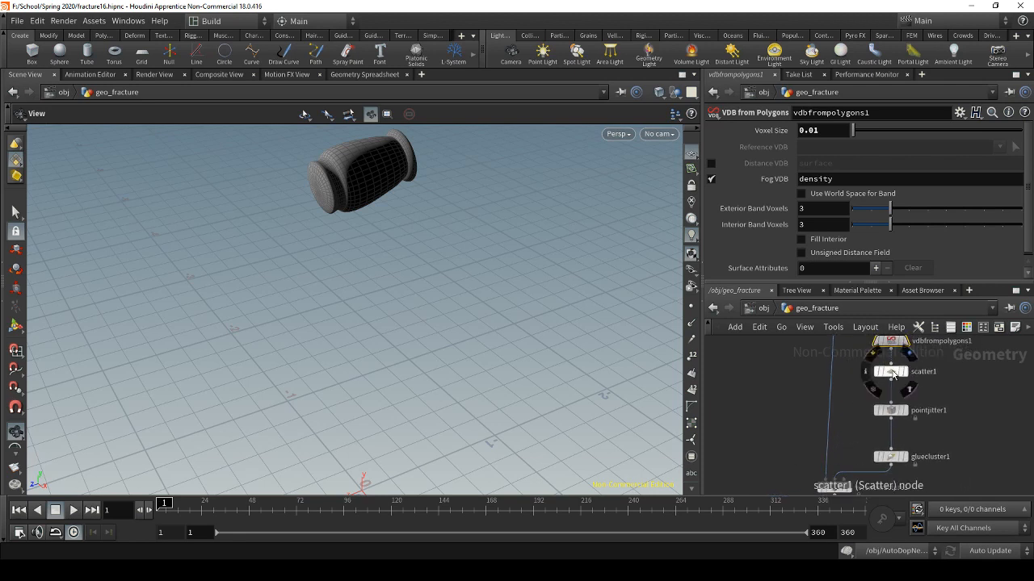
# Step: Display the scatter1 node's output and examine the scattered point cloud from several angles
pyautogui.click(893, 373)
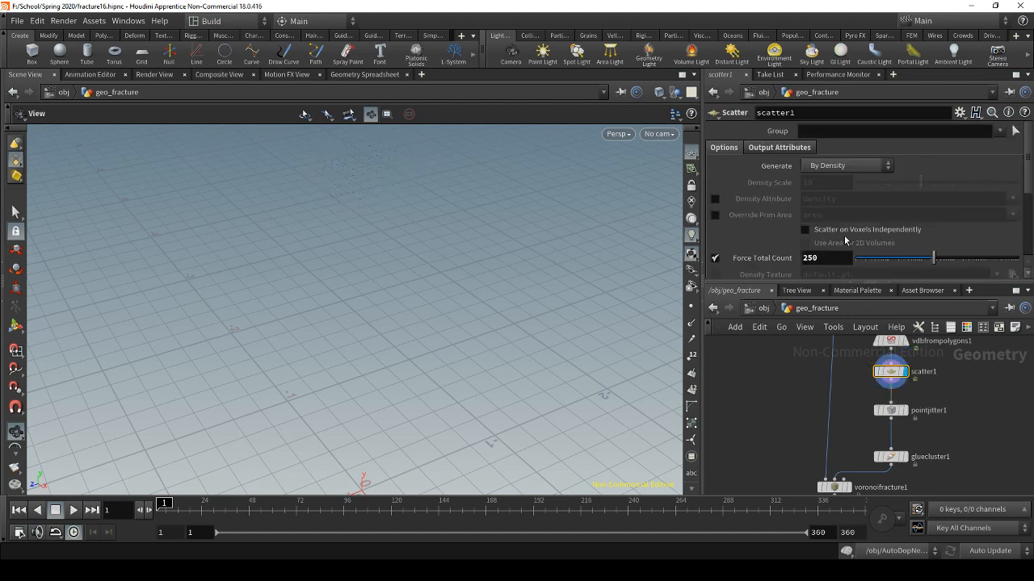
pyautogui.moveTo(495, 292); pyautogui.dragTo(488, 359, button='middle')
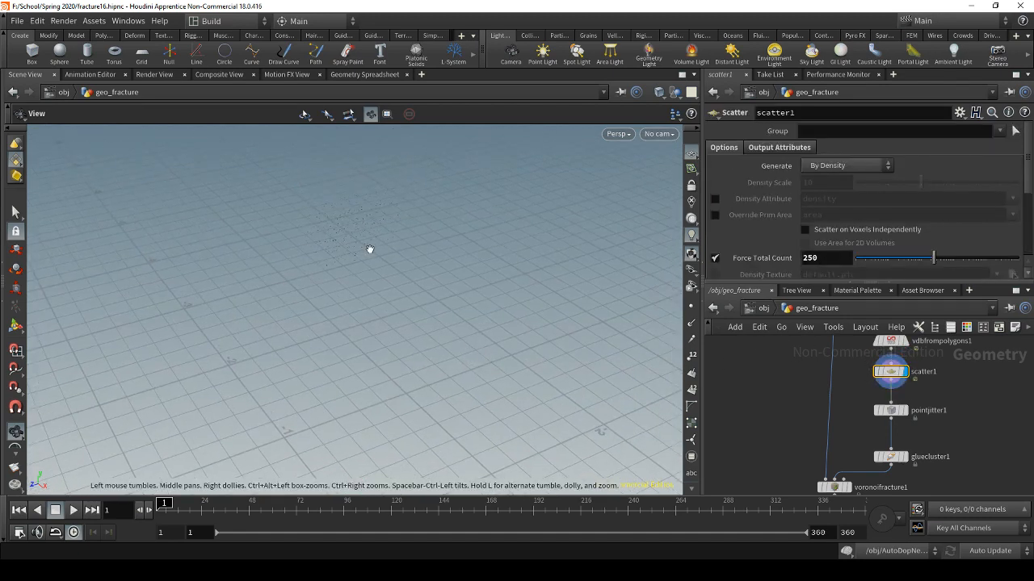
pyautogui.moveTo(370, 249); pyautogui.dragTo(238, 313, button='middle')
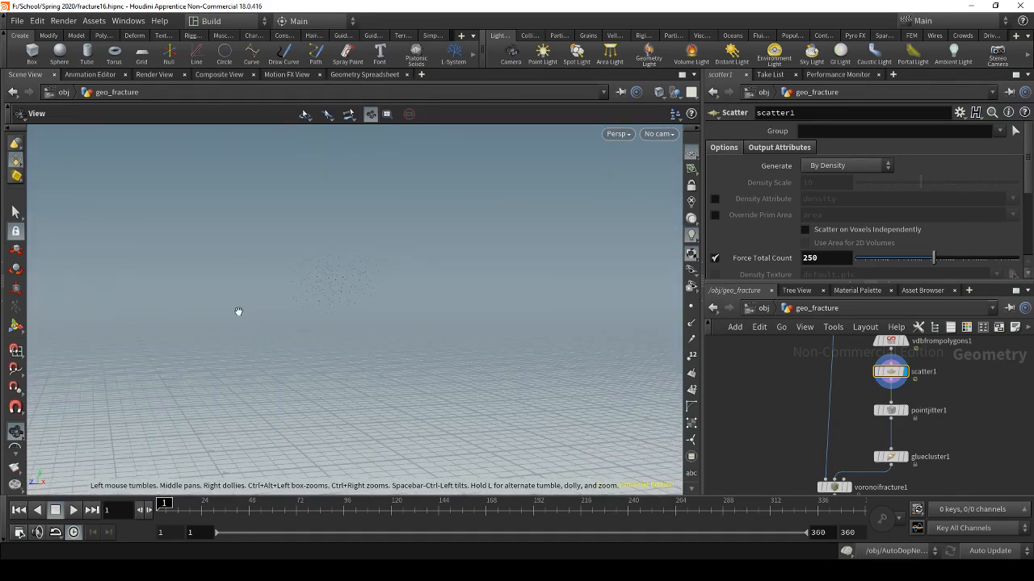
pyautogui.moveTo(238, 312); pyautogui.dragTo(258, 297, button='right')
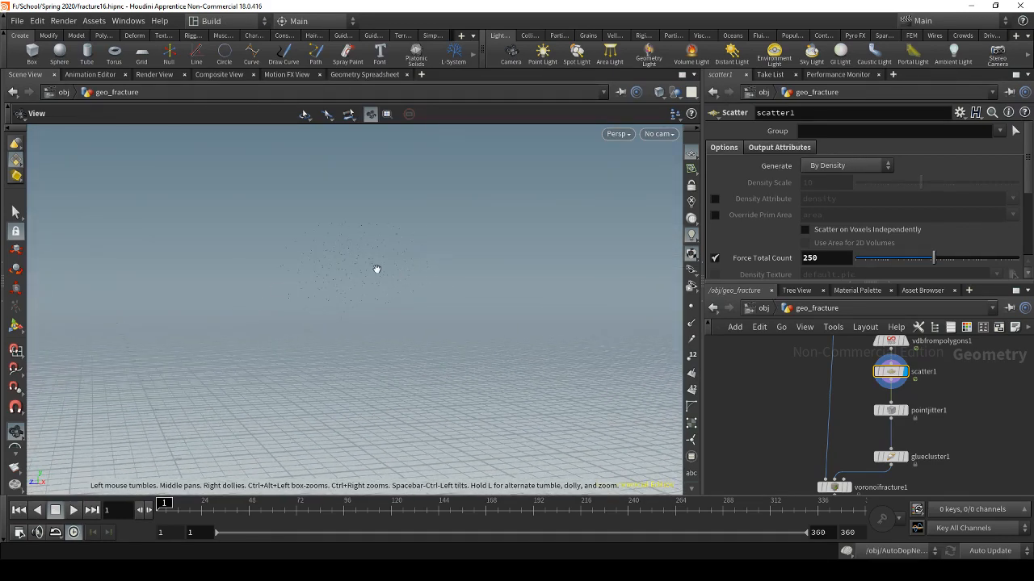
pyautogui.moveTo(358, 263); pyautogui.dragTo(374, 266)
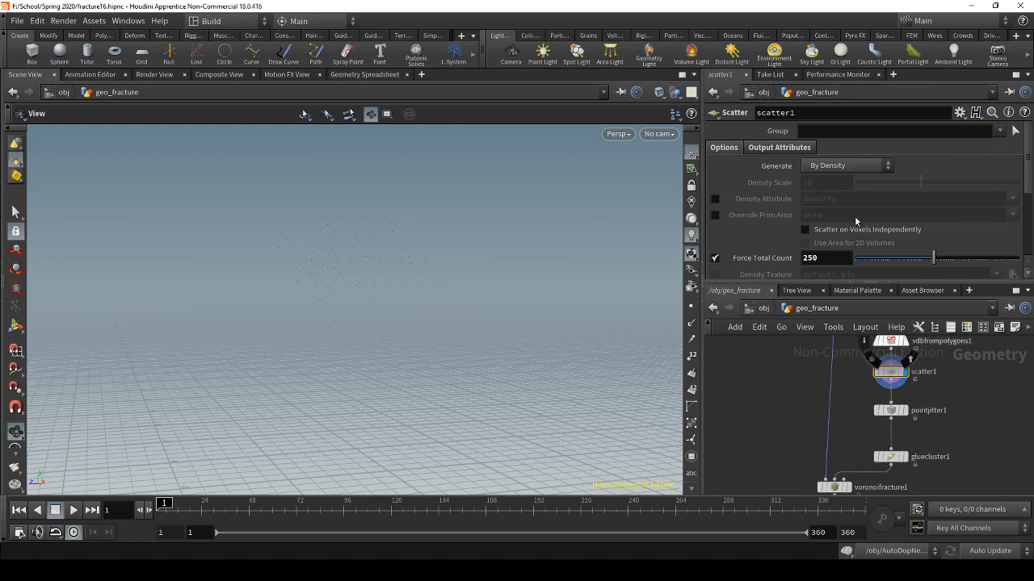
# Step: Review scatter1's output attributes and its generation options, including total count, seed and relax settings
pyautogui.scroll(-5, 874, 208)
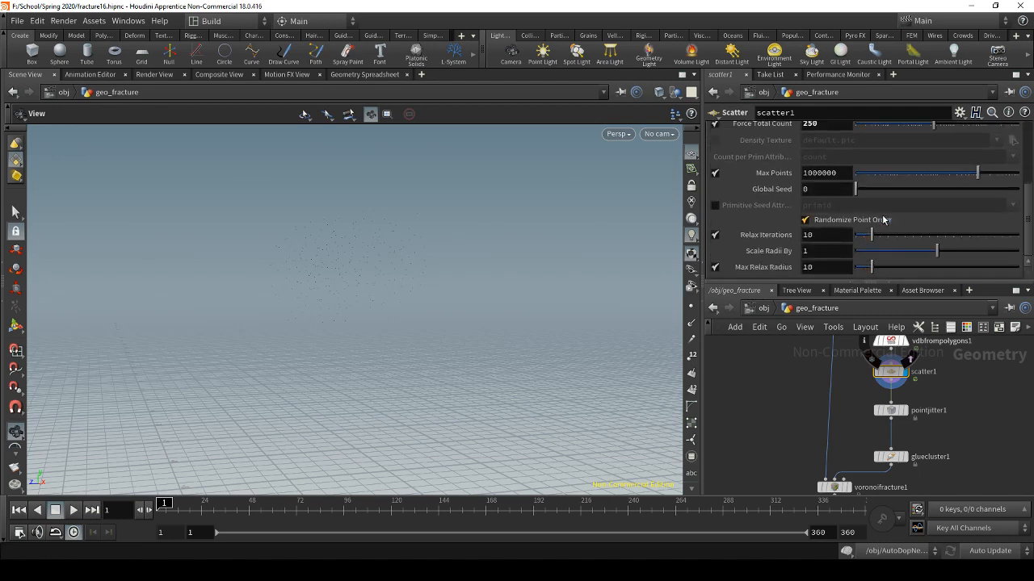
pyautogui.scroll(4, 882, 219)
pyautogui.scroll(2, 882, 218)
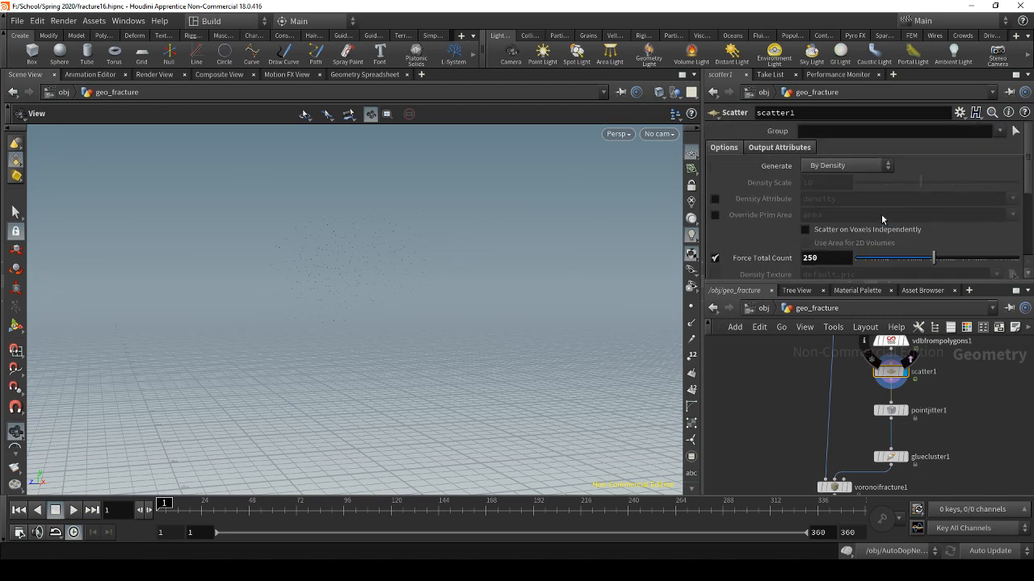
pyautogui.click(779, 149)
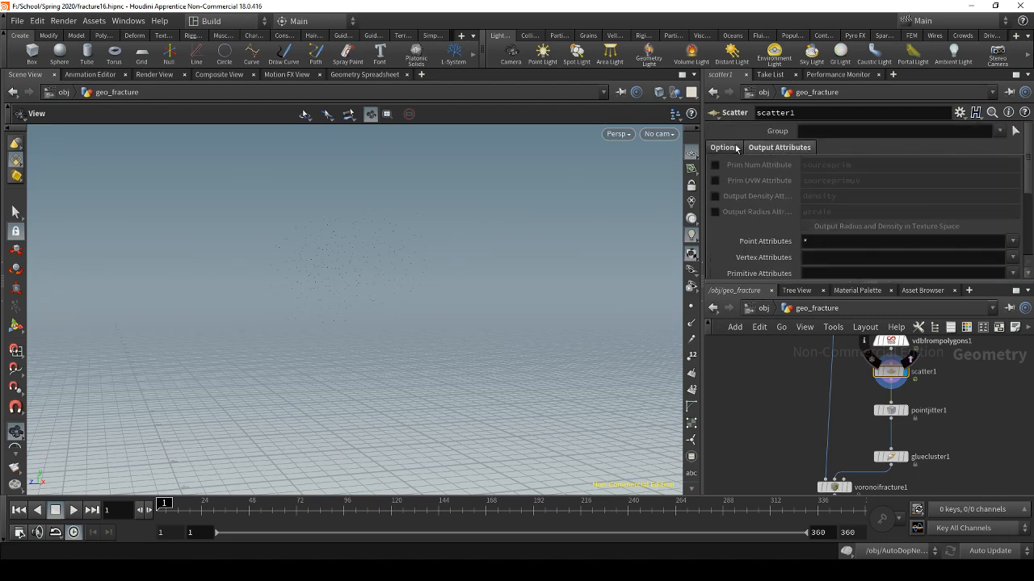
pyautogui.click(734, 148)
pyautogui.scroll(-1, 772, 200)
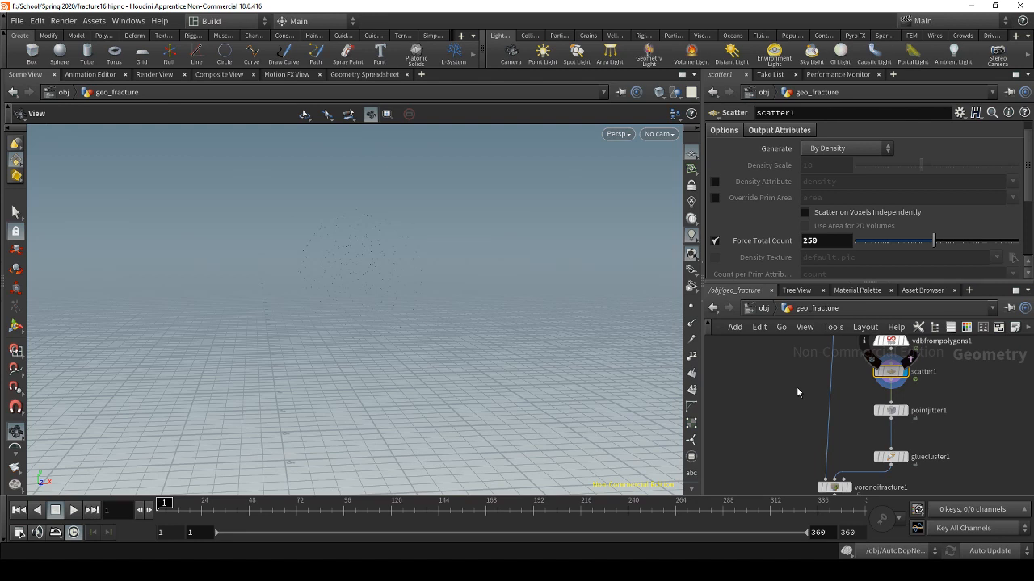
pyautogui.scroll(-3, 856, 239)
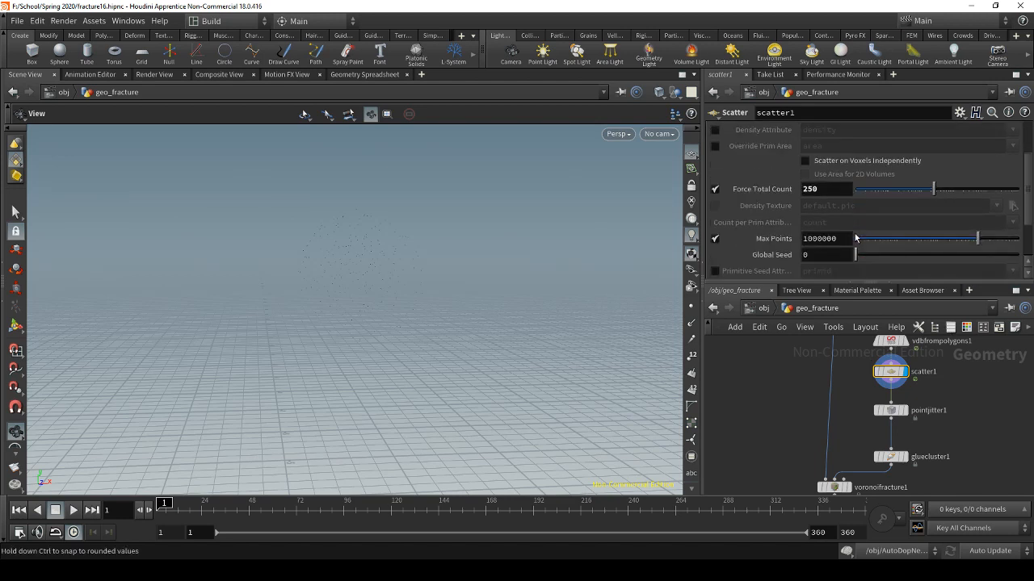
pyautogui.scroll(-4, 852, 234)
pyautogui.scroll(1, 794, 185)
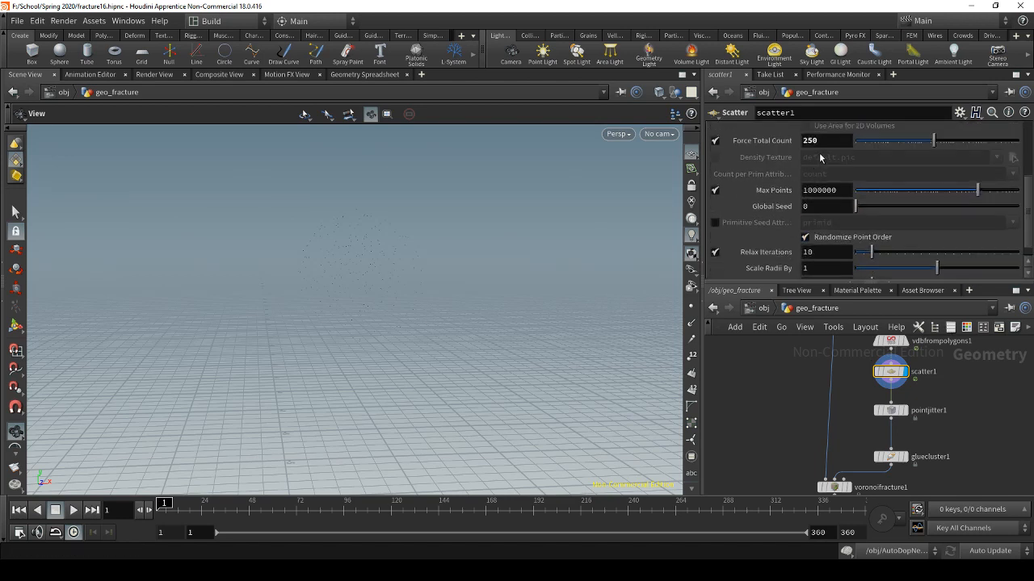
pyautogui.scroll(-1, 887, 193)
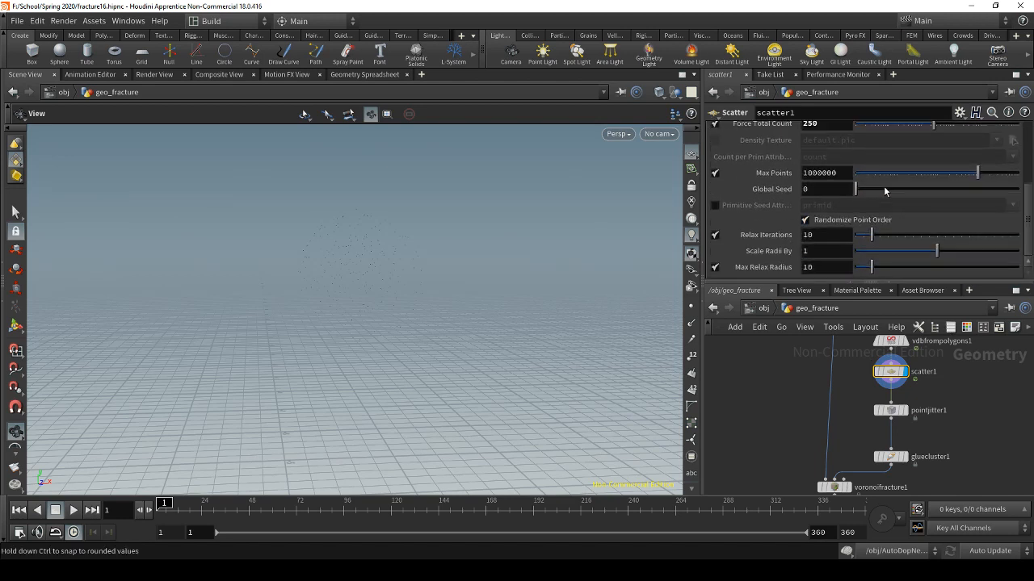
# Step: Display pointjitter1's output with its parameters open and compare the jittered points with those of scatter1
pyautogui.click(898, 411)
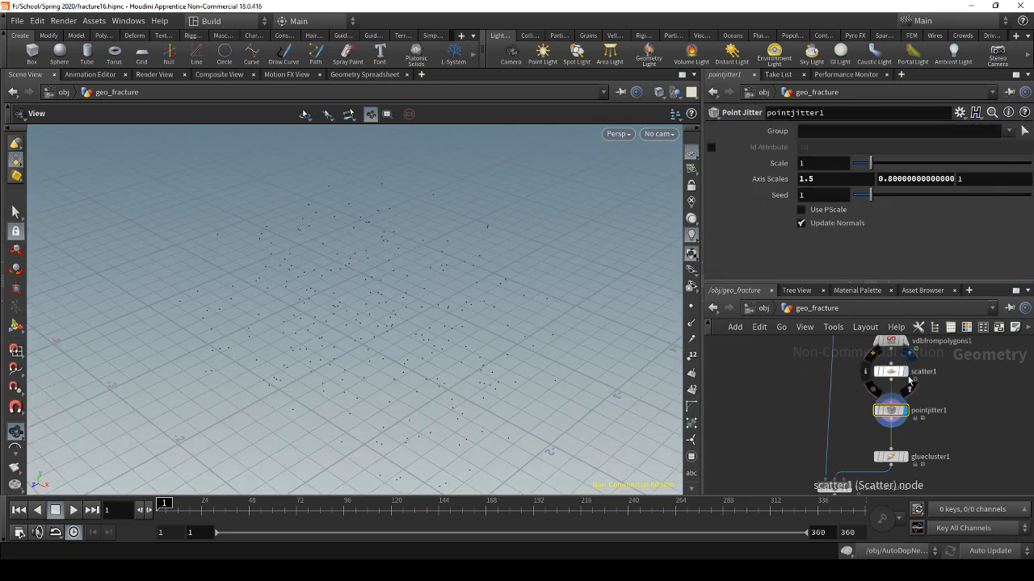
pyautogui.moveTo(484, 333); pyautogui.dragTo(558, 285)
pyautogui.moveTo(438, 286); pyautogui.dragTo(540, 348)
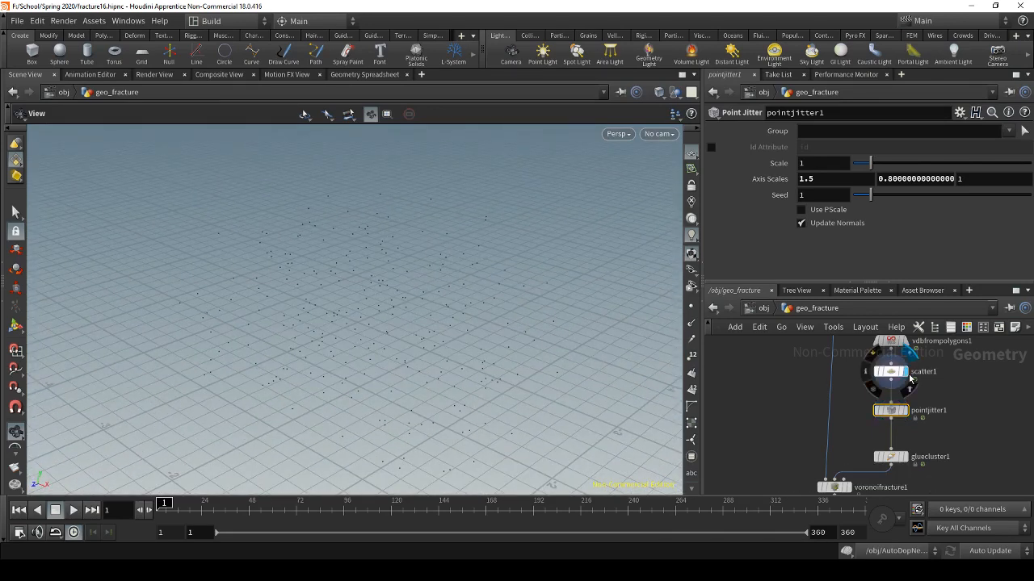
# Step: Switch the display from scatter1 back to pointjitter1 and examine the jittered points from several angles
pyautogui.moveTo(396, 347); pyautogui.dragTo(503, 319)
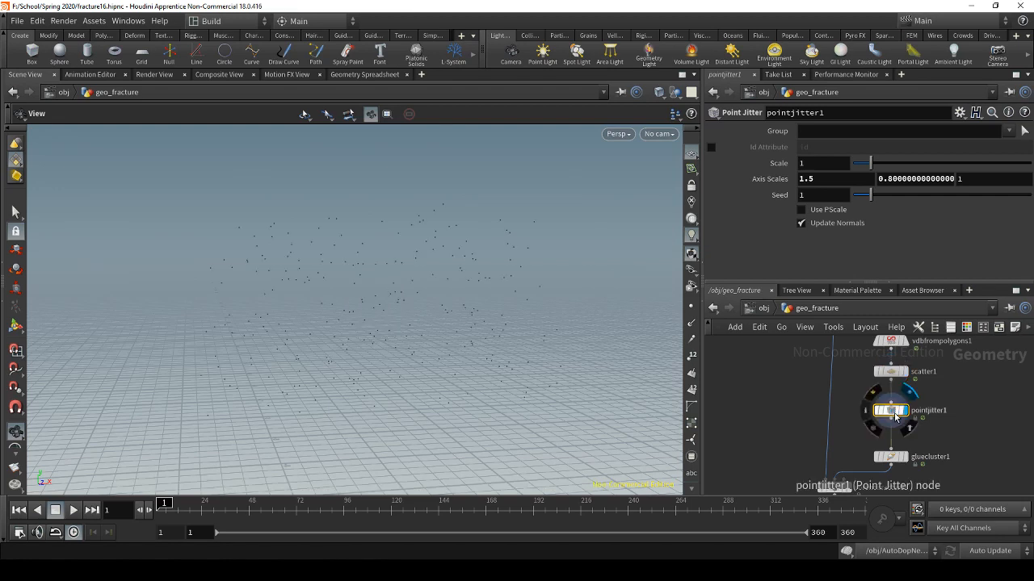
pyautogui.moveTo(600, 341); pyautogui.dragTo(442, 350)
pyautogui.scroll(-1, 443, 350)
pyautogui.moveTo(448, 372); pyautogui.dragTo(442, 293, button='middle')
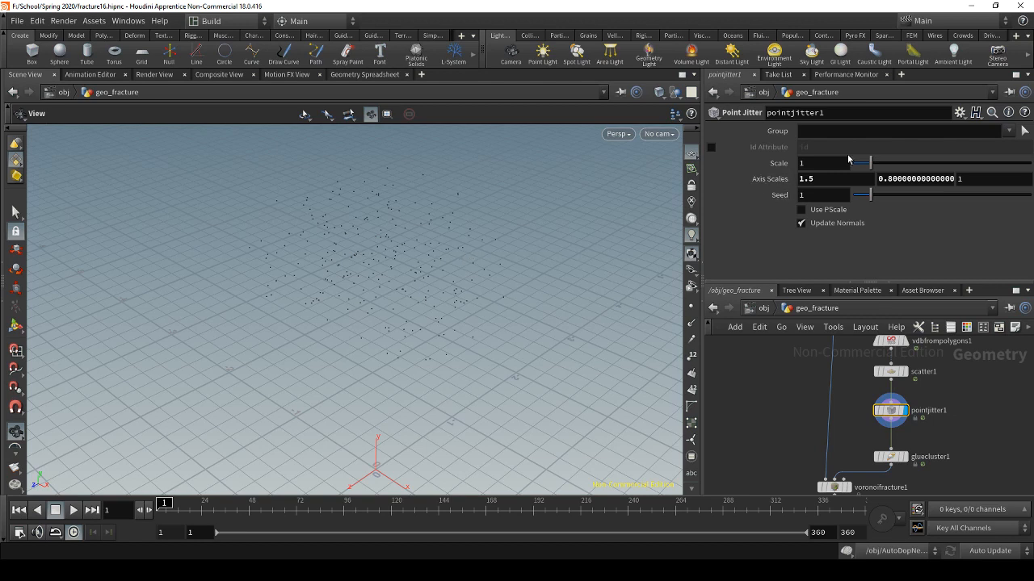
# Step: Try a larger Scale on pointjitter1, undo the change and look over the point cloud
pyautogui.moveTo(871, 164); pyautogui.dragTo(884, 164)
pyautogui.hotkey('ctrl', 'z')
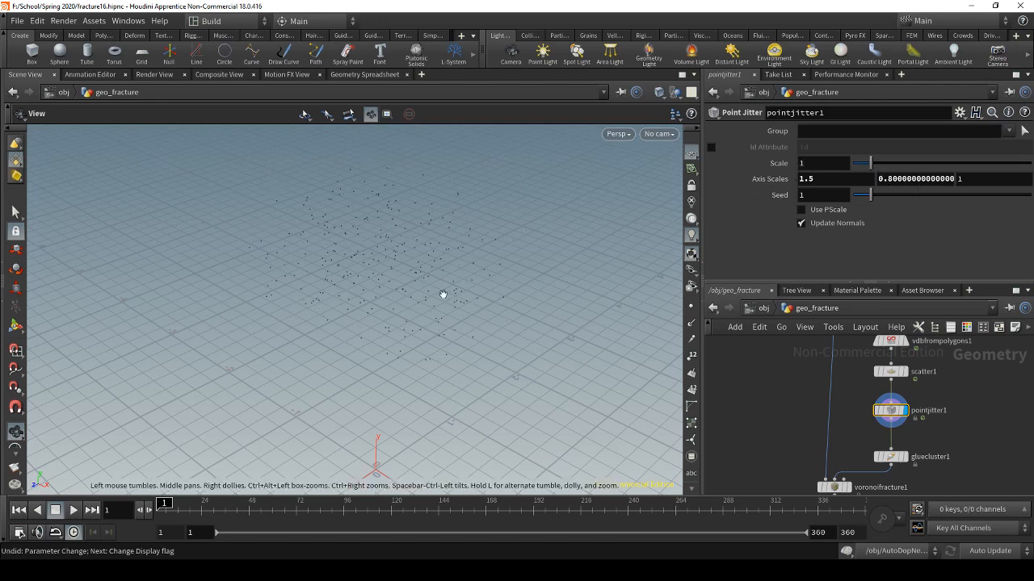
pyautogui.moveTo(386, 299); pyautogui.dragTo(466, 311)
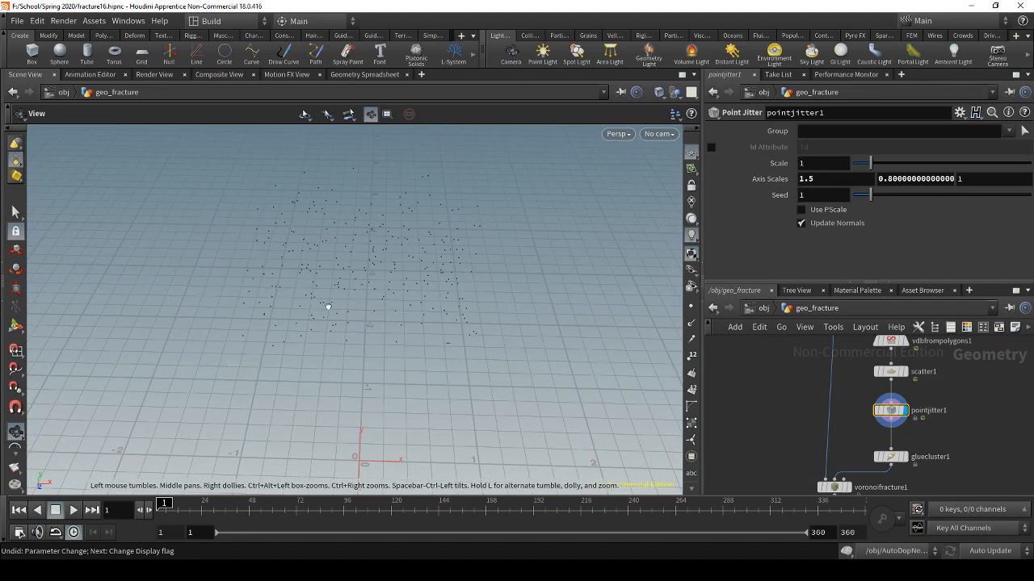
pyautogui.moveTo(328, 307); pyautogui.dragTo(323, 338)
# Step: Display gluecluster1's output with its parameters open and examine the colored cluster points from several angles
pyautogui.moveTo(867, 440); pyautogui.dragTo(864, 411, button='middle')
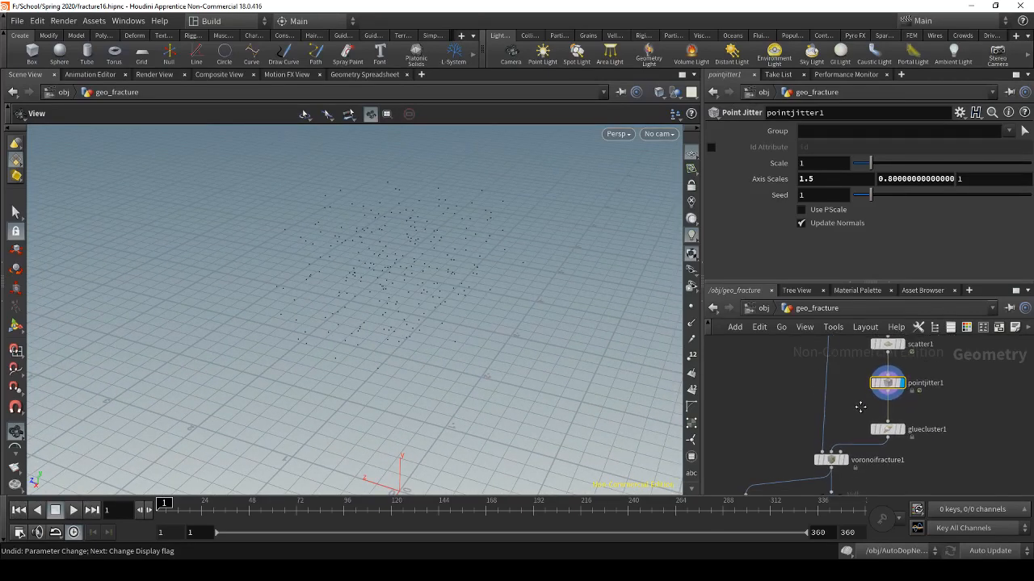
pyautogui.click(897, 427)
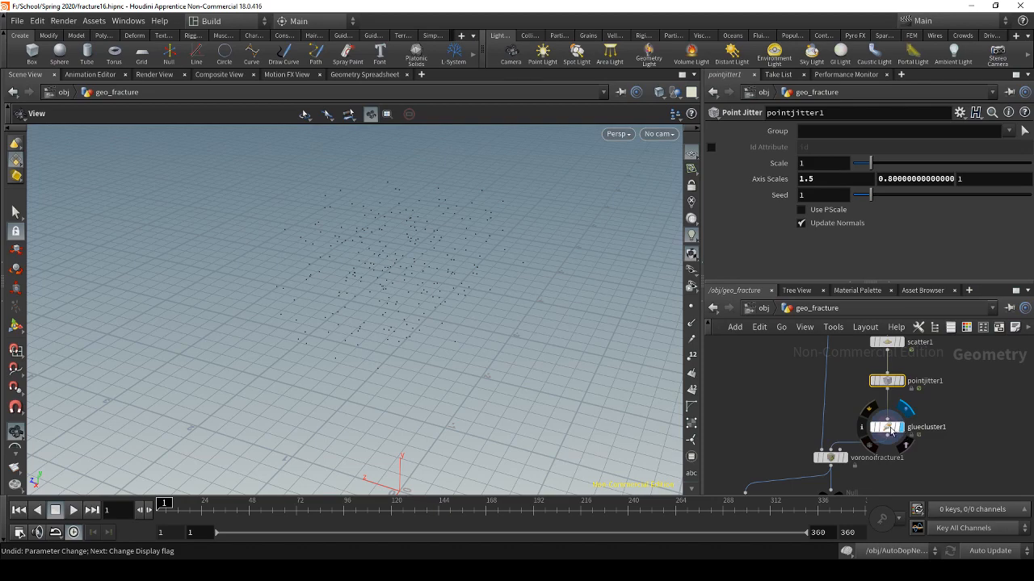
pyautogui.click(887, 428)
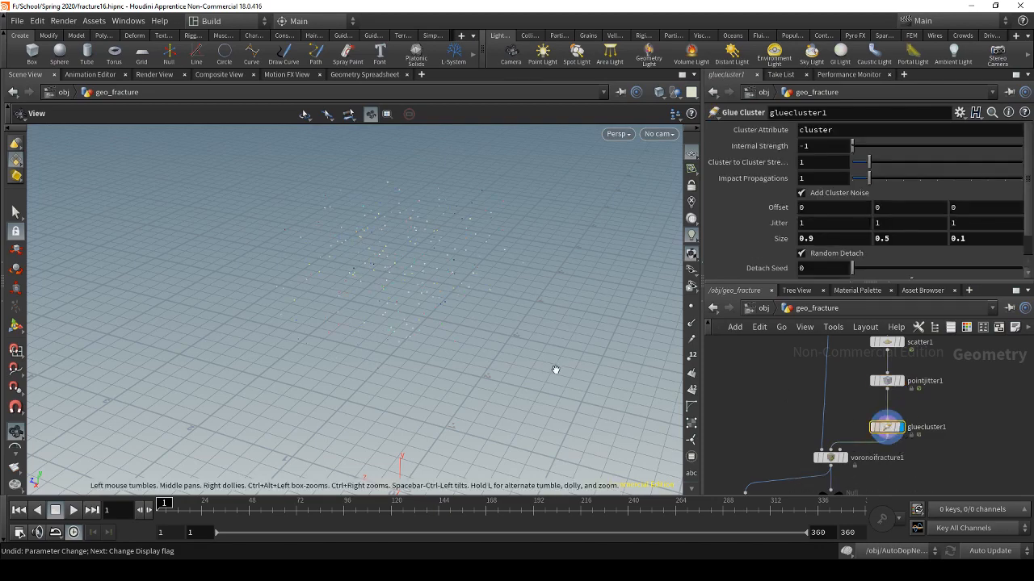
pyautogui.moveTo(569, 350); pyautogui.dragTo(539, 266)
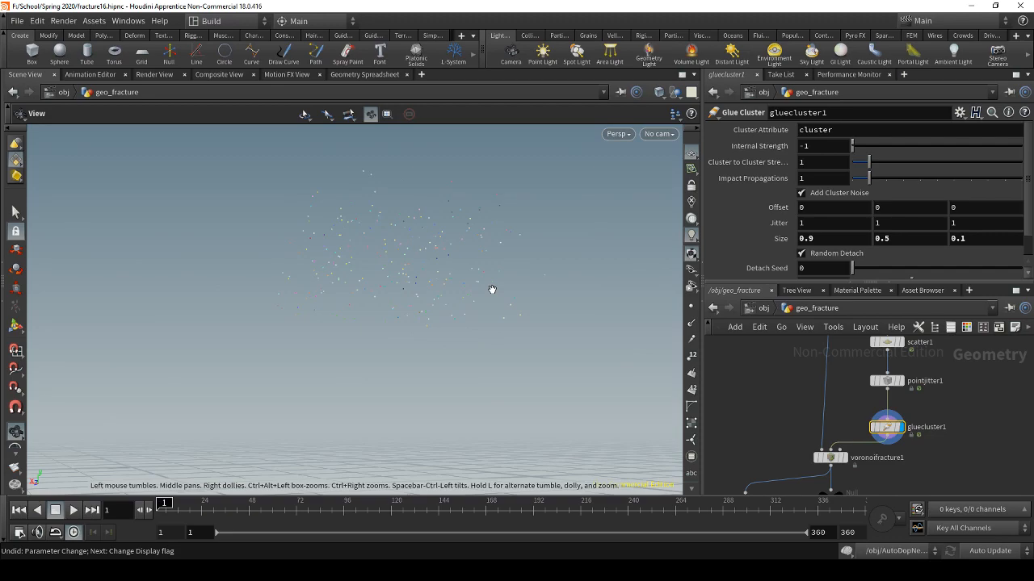
pyautogui.moveTo(402, 265); pyautogui.dragTo(416, 353)
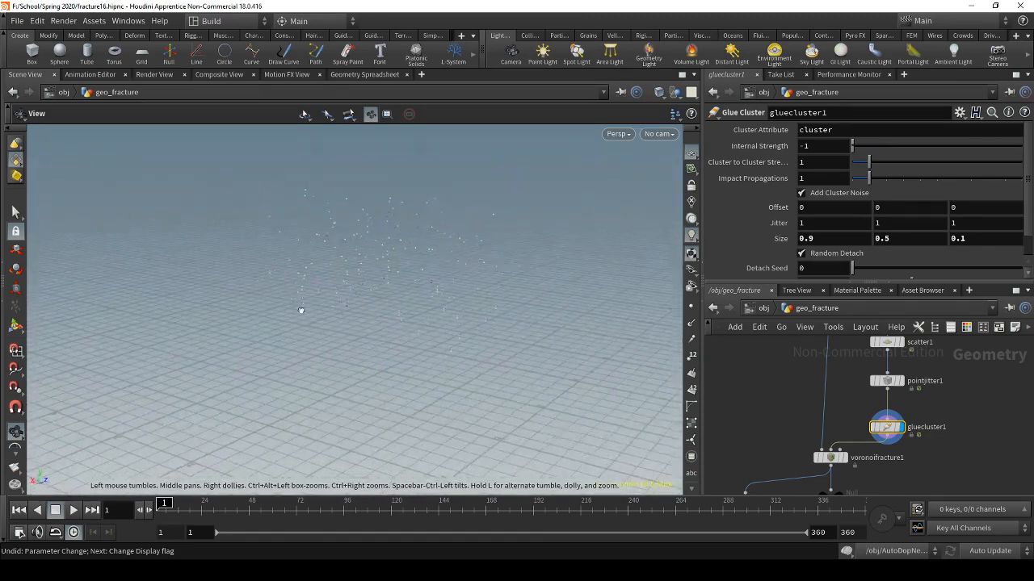
pyautogui.moveTo(301, 310); pyautogui.dragTo(451, 362)
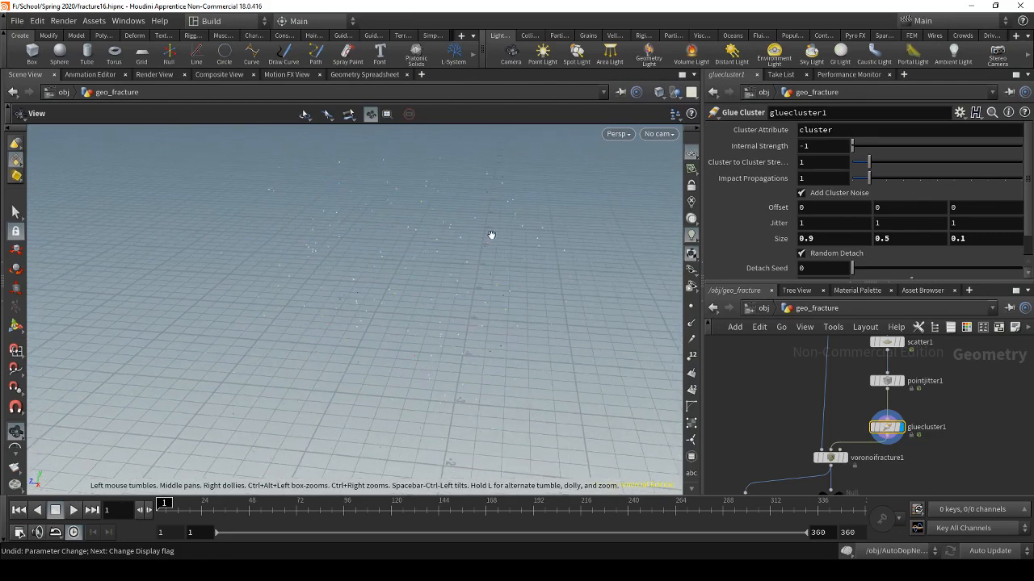
pyautogui.moveTo(410, 253); pyautogui.dragTo(391, 249)
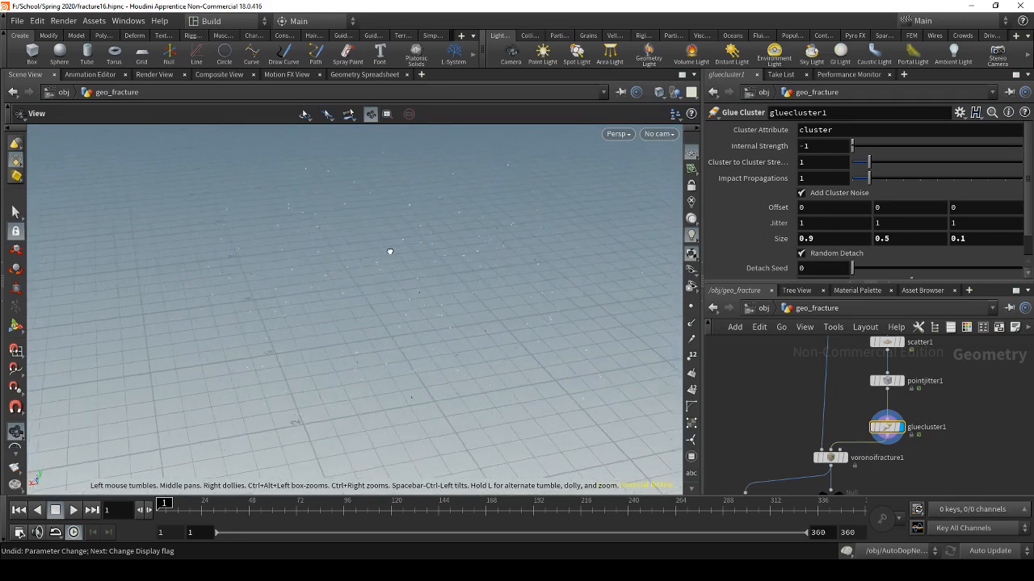
pyautogui.moveTo(392, 251); pyautogui.dragTo(342, 247)
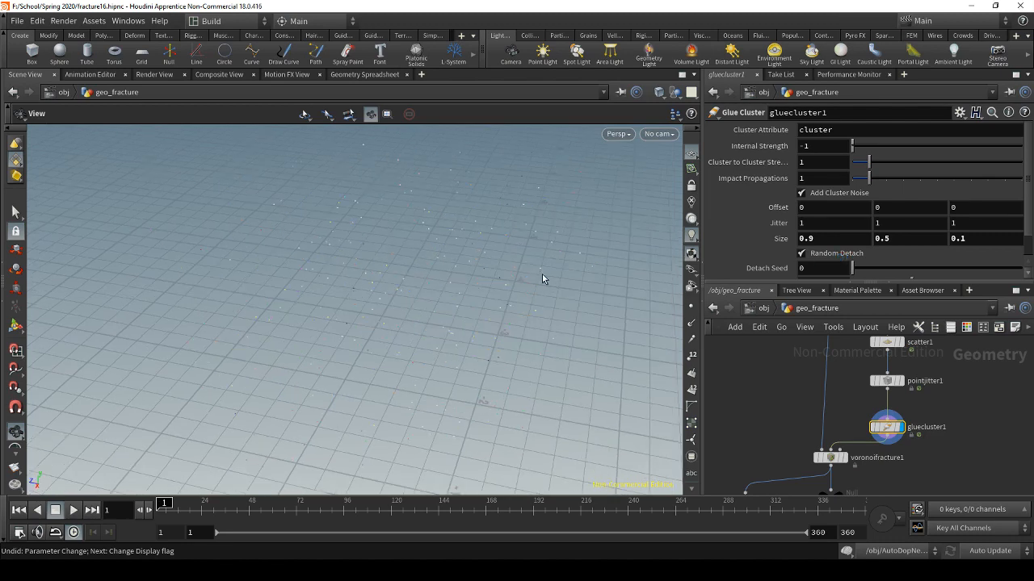
pyautogui.moveTo(461, 324); pyautogui.dragTo(696, 236)
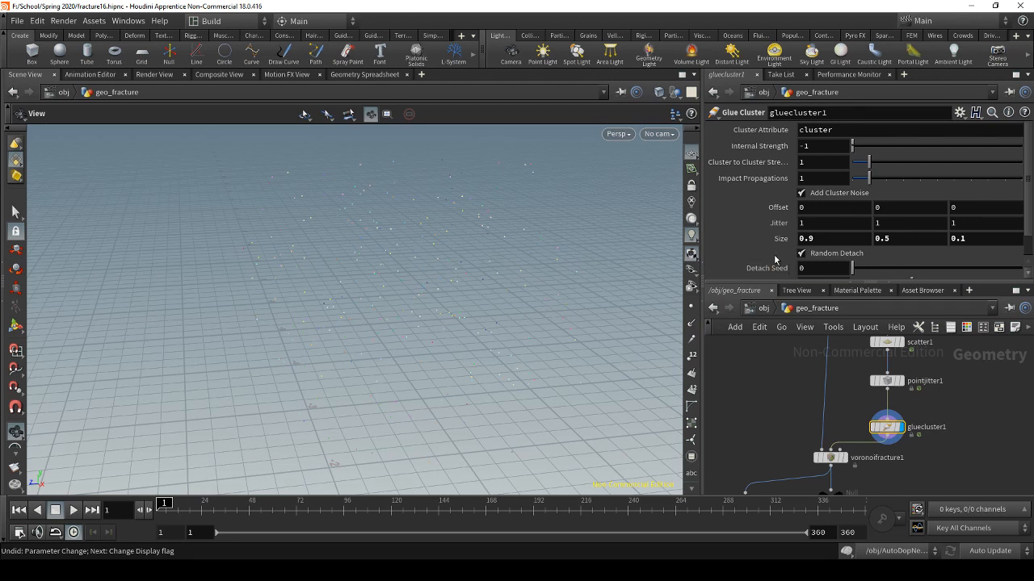
# Step: Open voronoifracture1's parameters, trace the nodes feeding into it and display its output
pyautogui.moveTo(798, 399); pyautogui.dragTo(844, 350, button='middle')
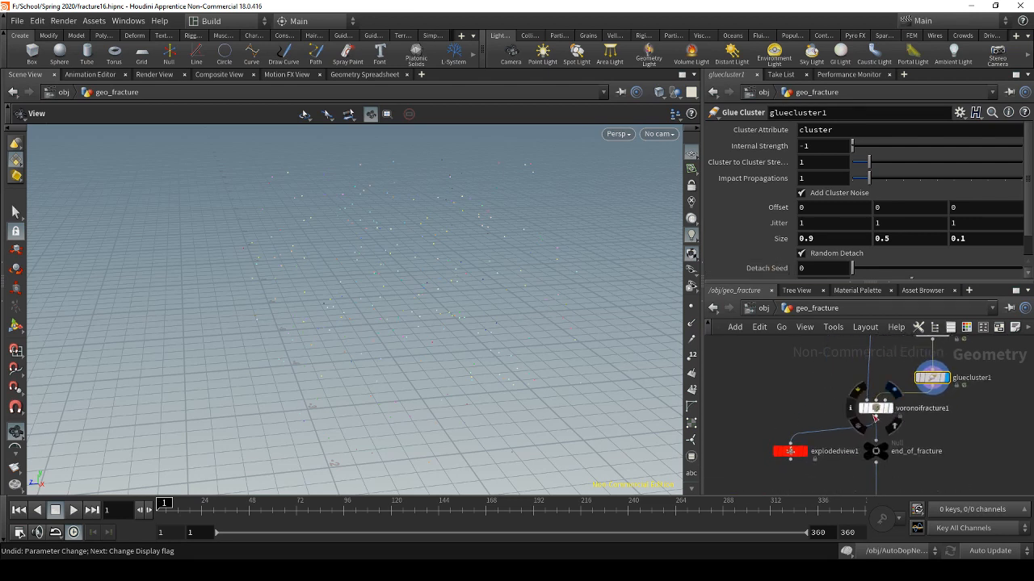
pyautogui.click(879, 409)
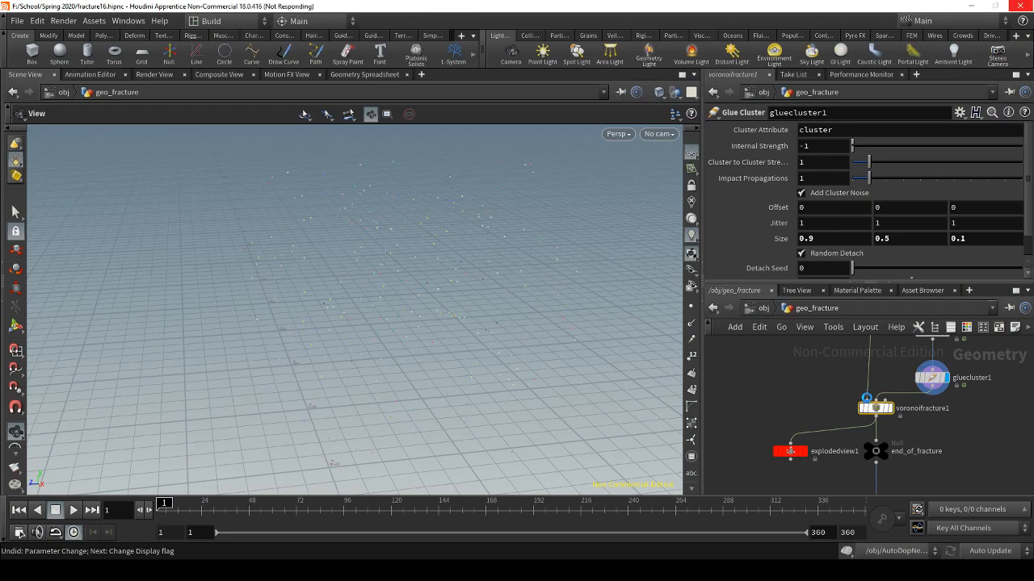
pyautogui.moveTo(916, 393); pyautogui.dragTo(907, 490, button='middle')
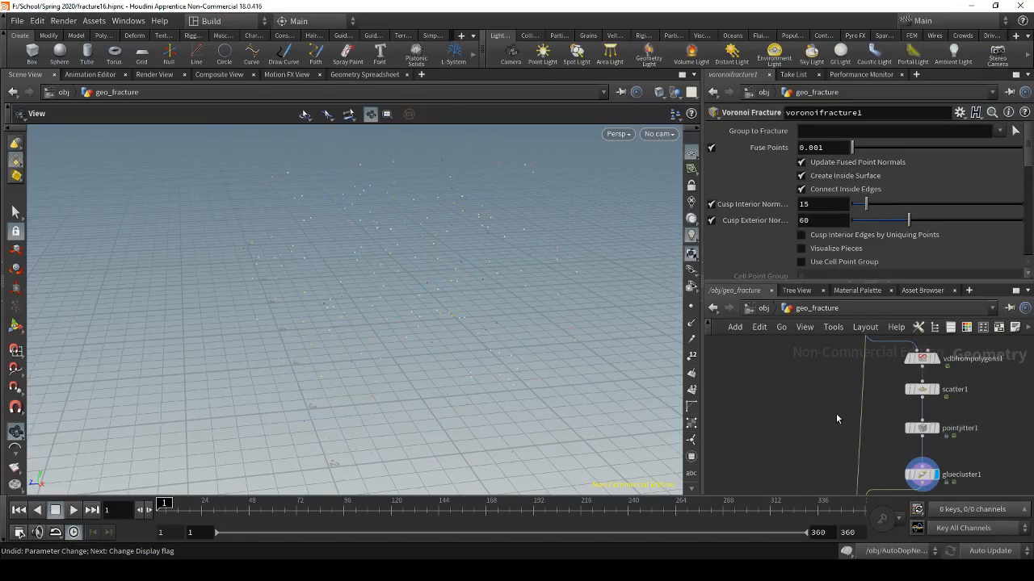
pyautogui.moveTo(836, 418)
pyautogui.mouseDown(button='middle')
pyautogui.moveTo(827, 470)
pyautogui.moveTo(842, 418)
pyautogui.mouseUp(button='middle')
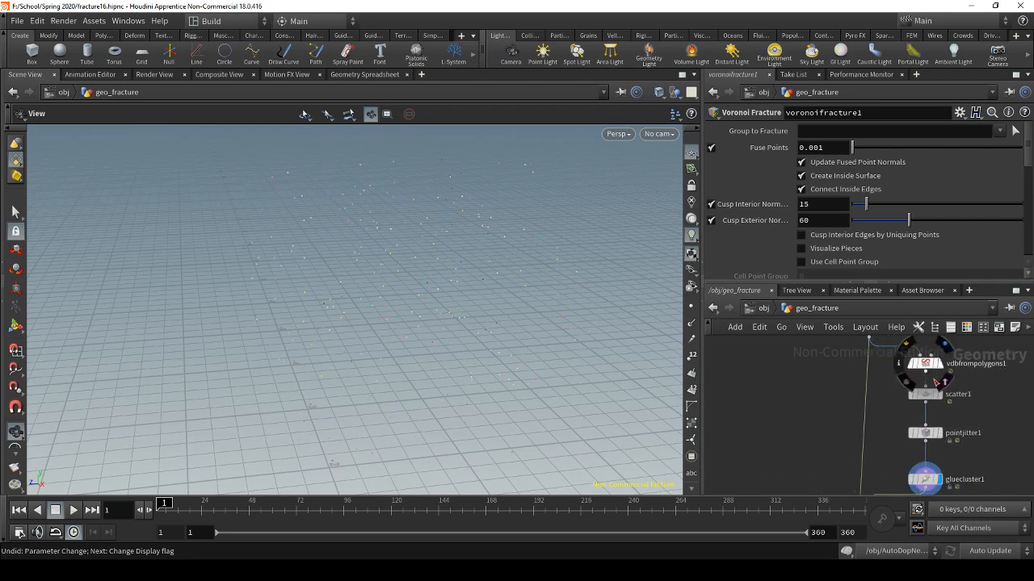
pyautogui.moveTo(882, 464); pyautogui.dragTo(896, 382, button='middle')
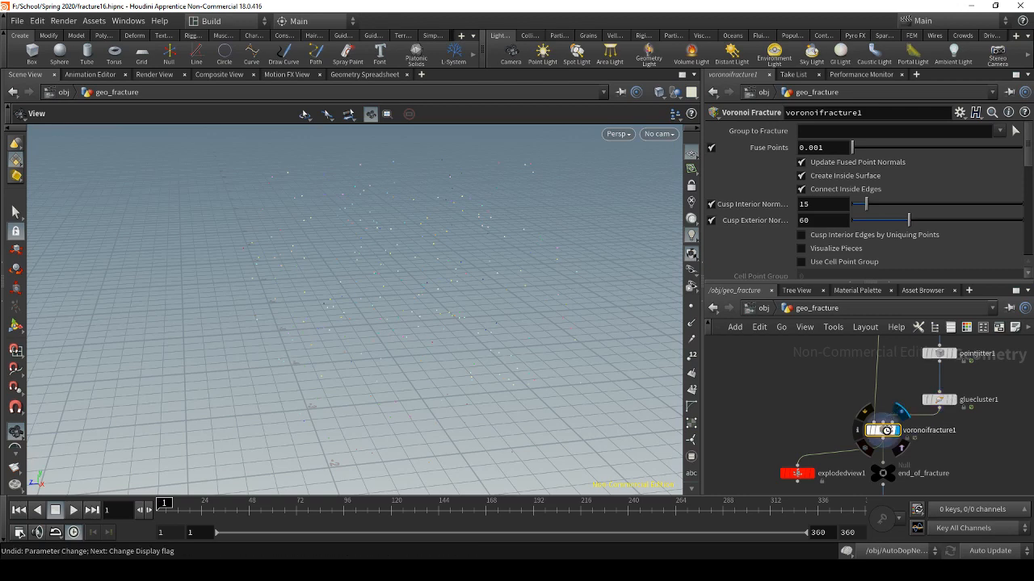
# Step: Inspect the fractured vase's fracture lines, sides and both ends from all around
pyautogui.moveTo(403, 332); pyautogui.dragTo(424, 307)
pyautogui.moveTo(339, 272); pyautogui.dragTo(660, 267)
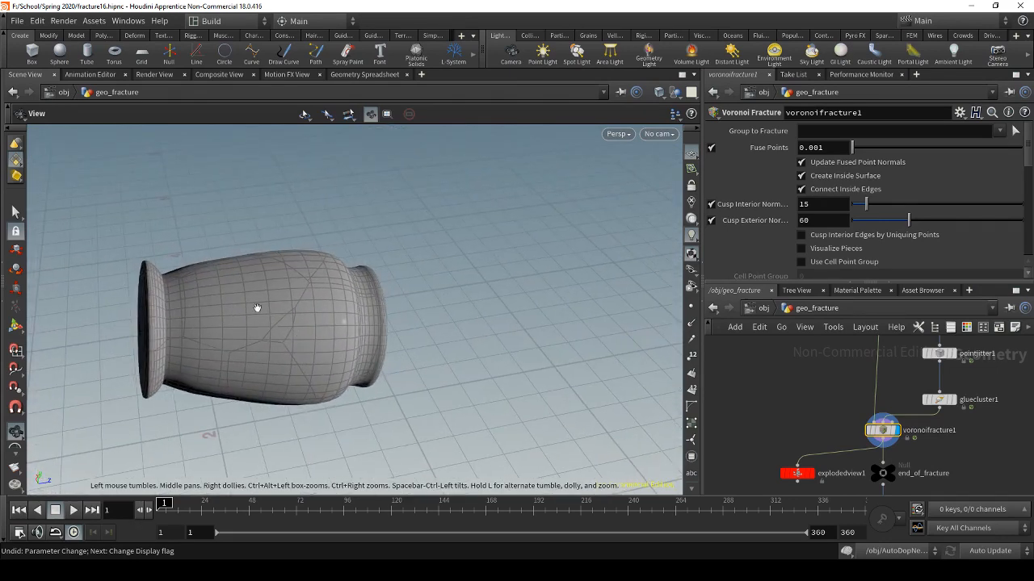
pyautogui.moveTo(257, 308); pyautogui.dragTo(222, 420)
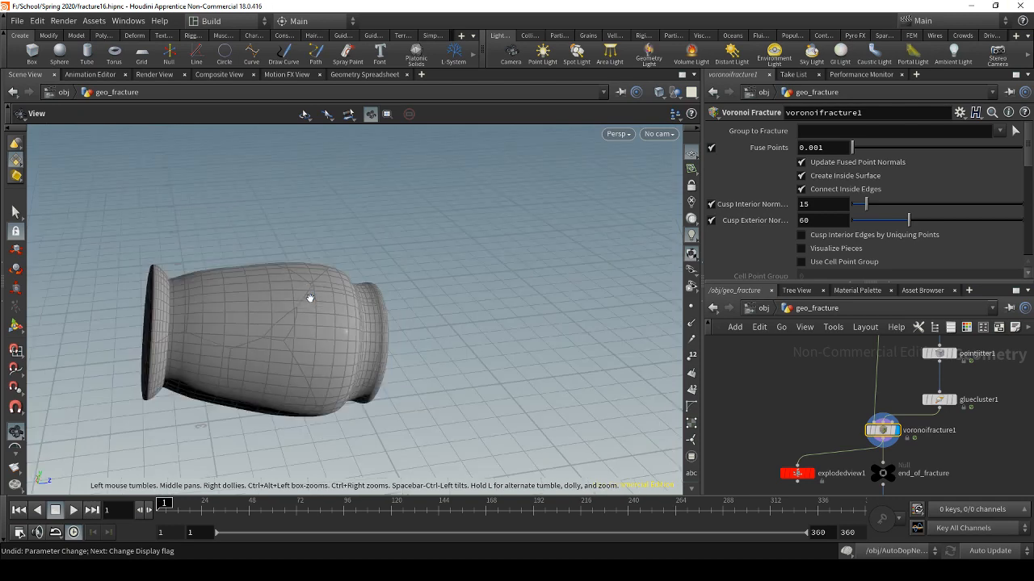
pyautogui.moveTo(282, 395); pyautogui.dragTo(543, 346)
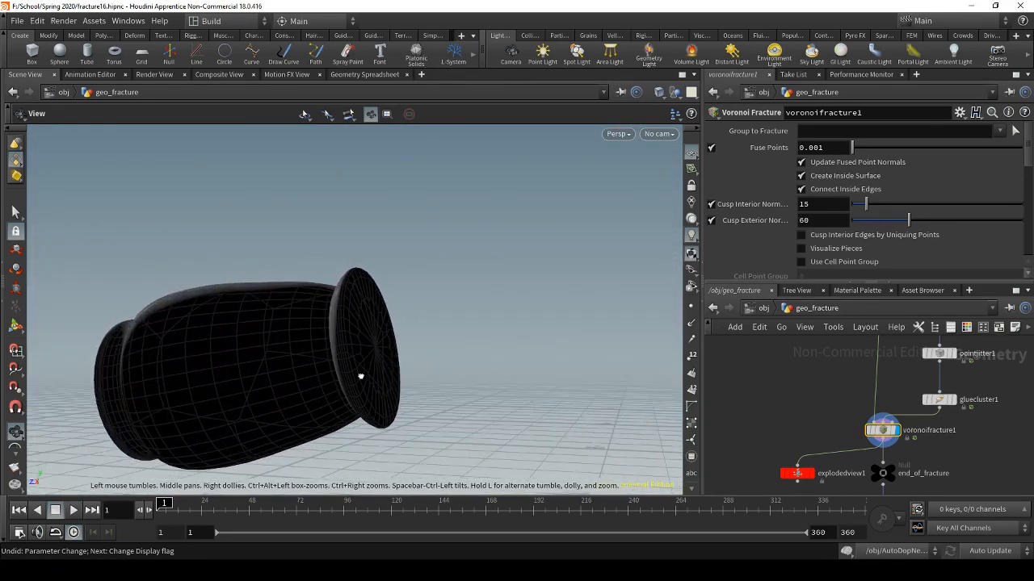
pyautogui.moveTo(361, 376); pyautogui.dragTo(554, 305)
pyautogui.moveTo(474, 352); pyautogui.dragTo(188, 273)
pyautogui.moveTo(128, 357); pyautogui.dragTo(284, 452)
pyautogui.moveTo(445, 411); pyautogui.dragTo(231, 358)
pyautogui.moveTo(466, 376); pyautogui.dragTo(360, 312)
pyautogui.press('h')
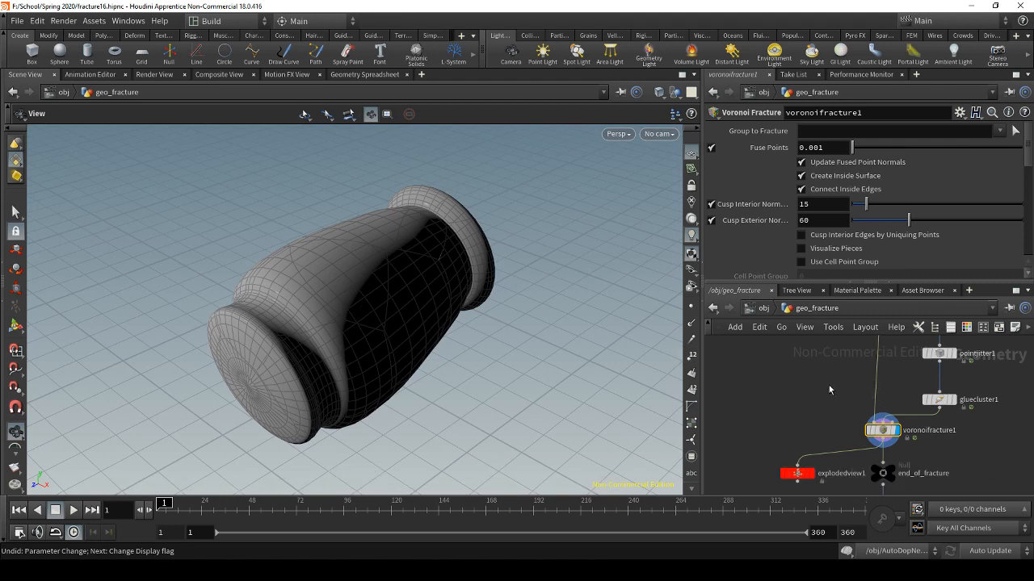
# Step: Review voronoifracture1's Cluster settings, including cluster pieces, noise size and random detachment
pyautogui.moveTo(822, 403); pyautogui.dragTo(797, 371, button='middle')
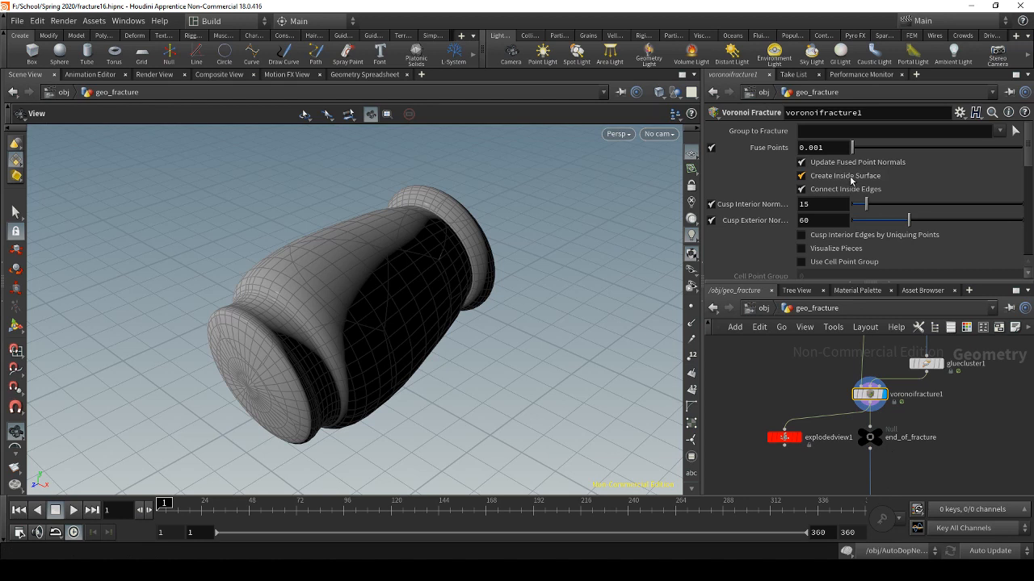
pyautogui.scroll(-3, 852, 183)
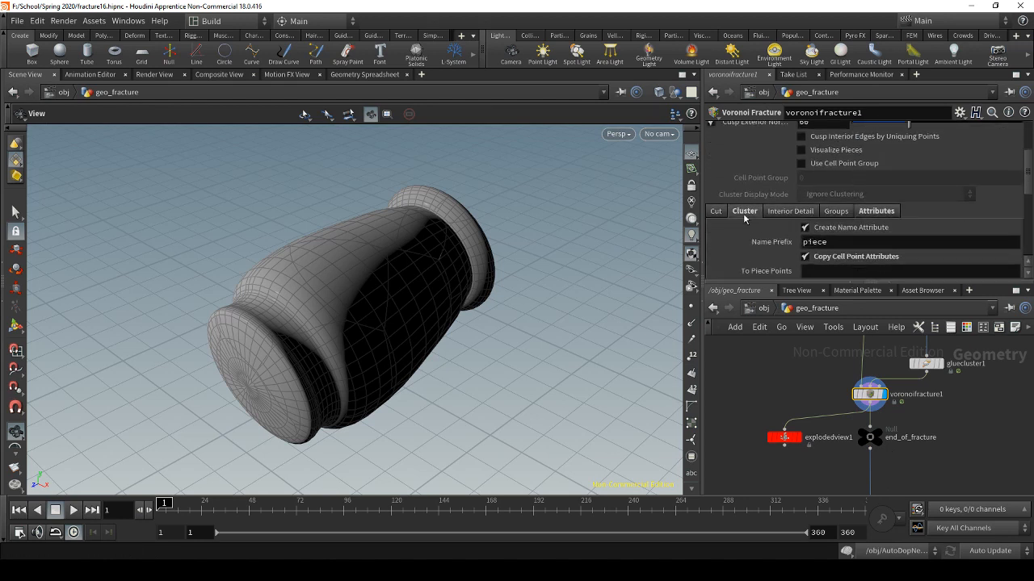
pyautogui.click(745, 212)
pyautogui.scroll(-3, 830, 167)
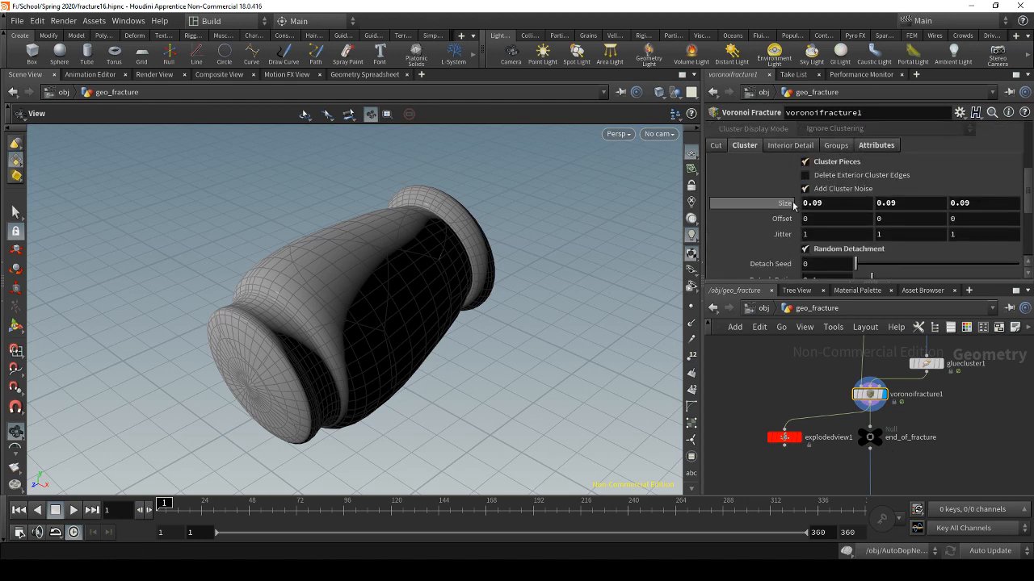
pyautogui.scroll(1, 788, 211)
pyautogui.scroll(1, 788, 210)
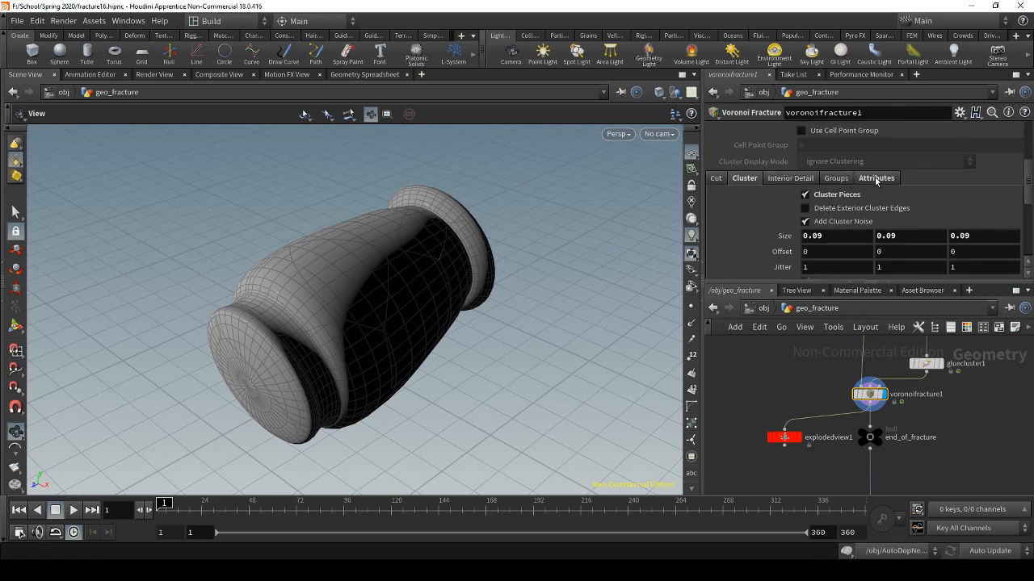
pyautogui.scroll(-5, 781, 226)
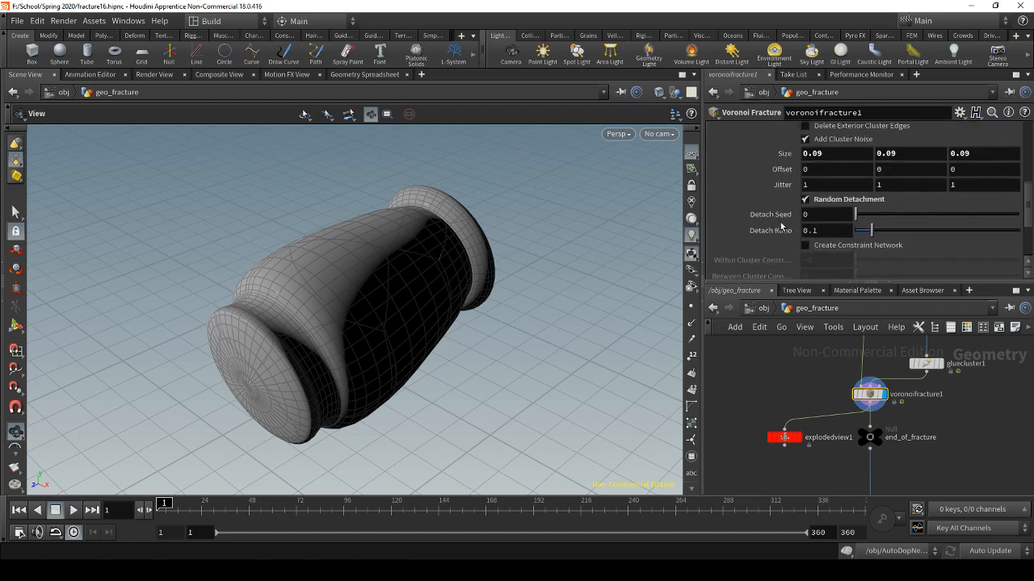
pyautogui.scroll(6, 792, 227)
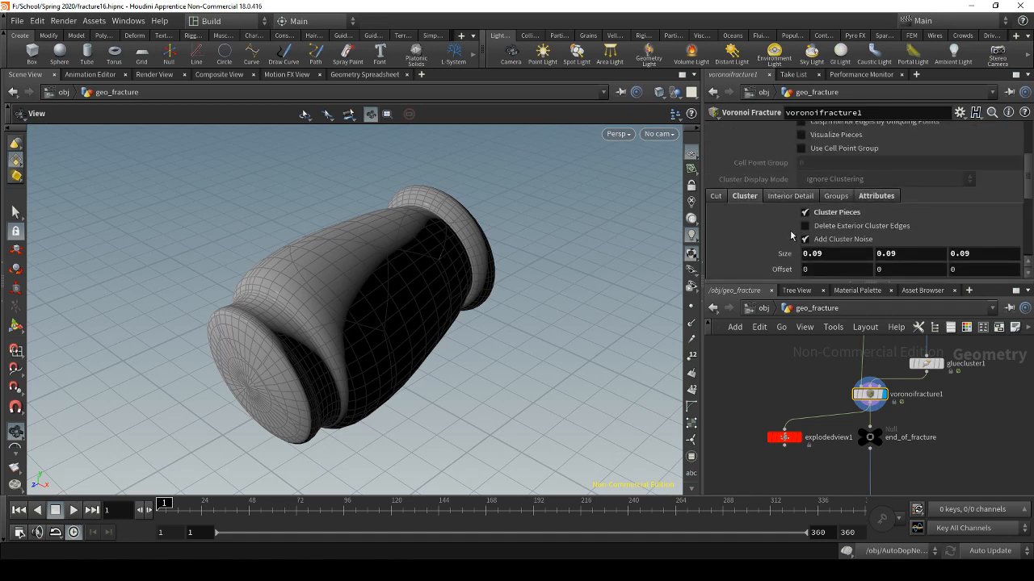
# Step: Review voronoifracture1's Interior Detail options and its Attributes settings for the name prefix and copied cell point attributes
pyautogui.click(797, 243)
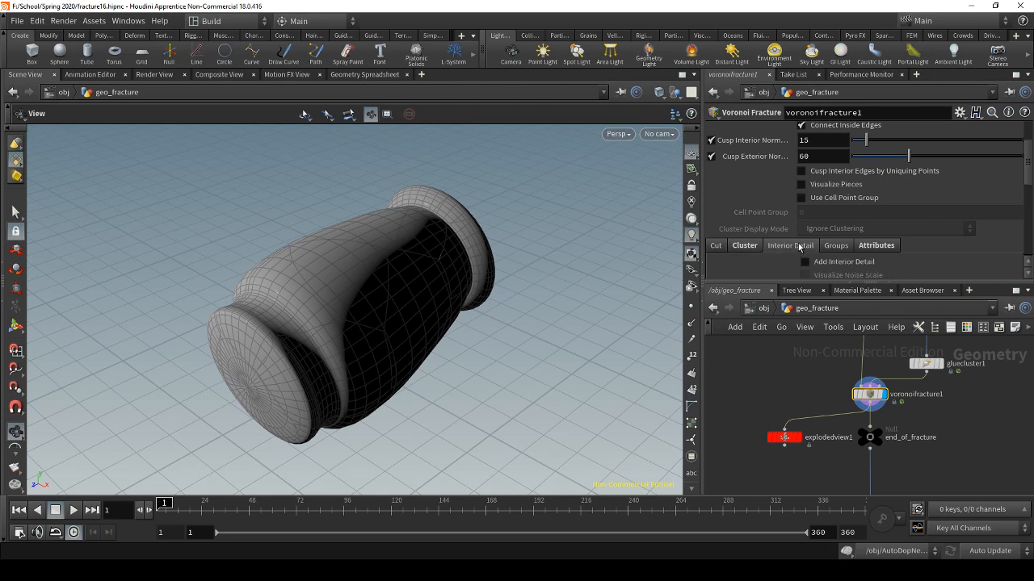
pyautogui.scroll(-2, 798, 243)
pyautogui.scroll(1, 778, 218)
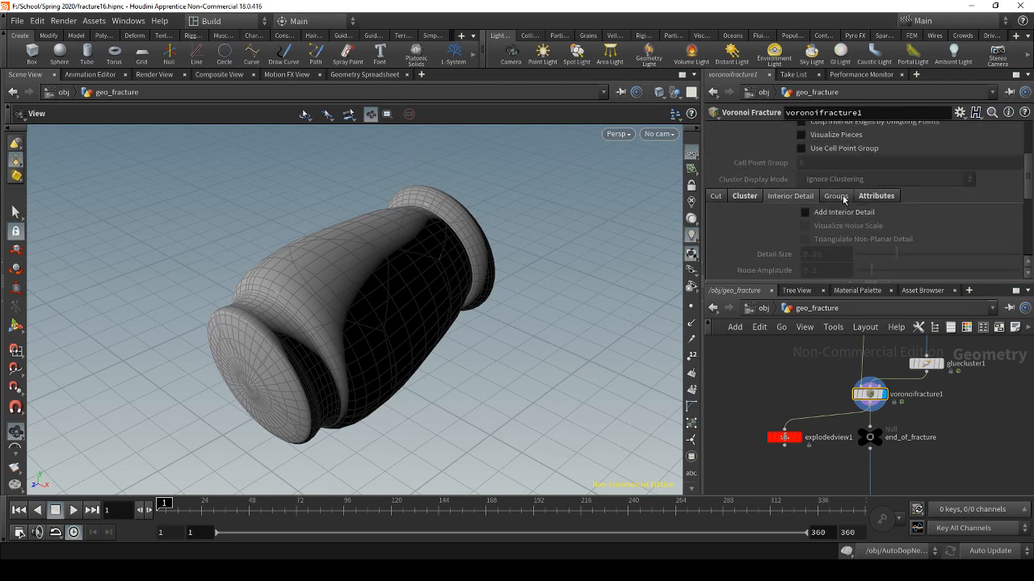
pyautogui.click(866, 200)
pyautogui.scroll(-3, 771, 233)
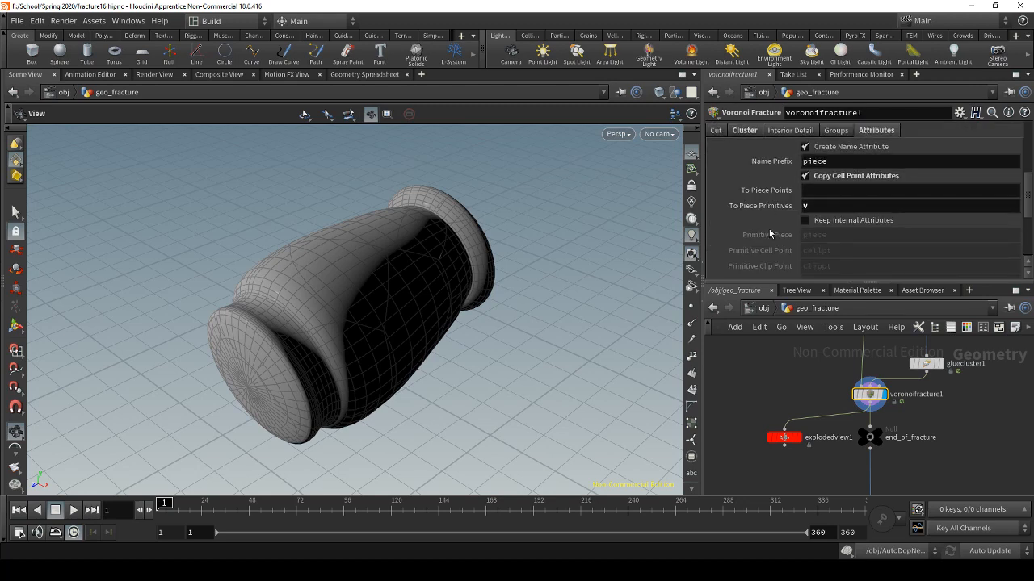
pyautogui.scroll(4, 772, 228)
# Step: Recheck voronoifracture1's cluster noise settings and the Add Interior Detail option
pyautogui.click(747, 231)
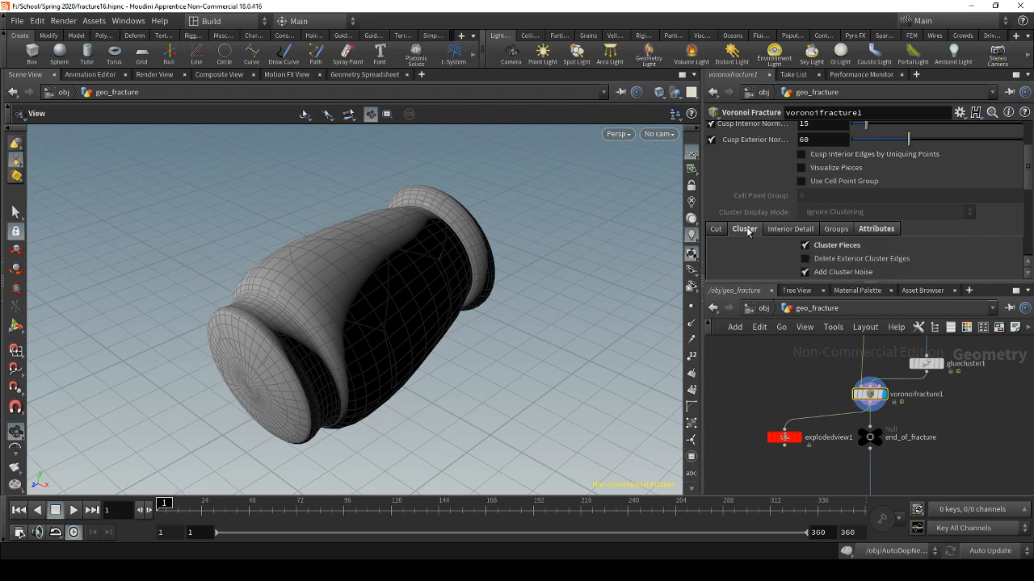
pyautogui.scroll(-3, 780, 251)
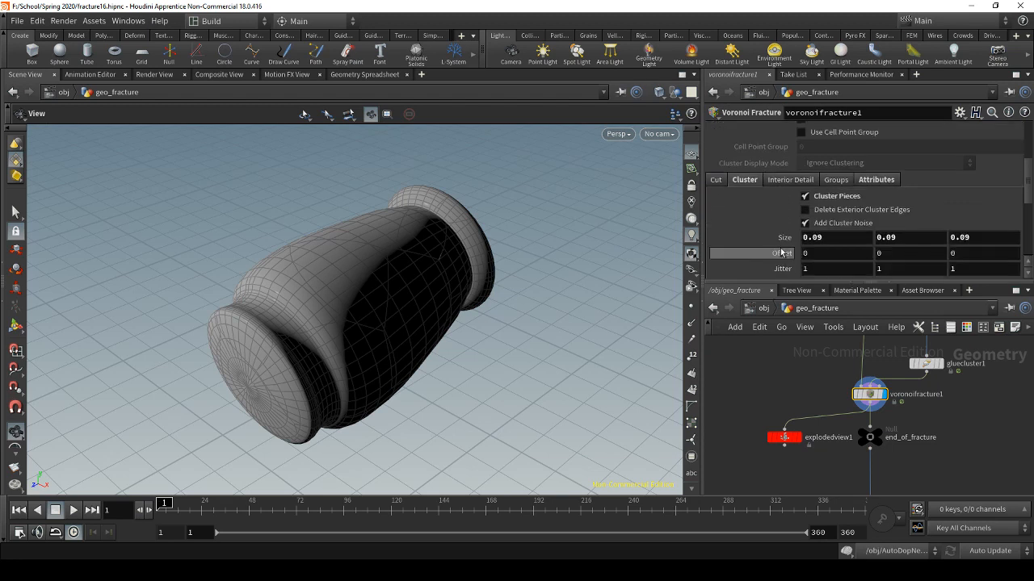
pyautogui.click(789, 181)
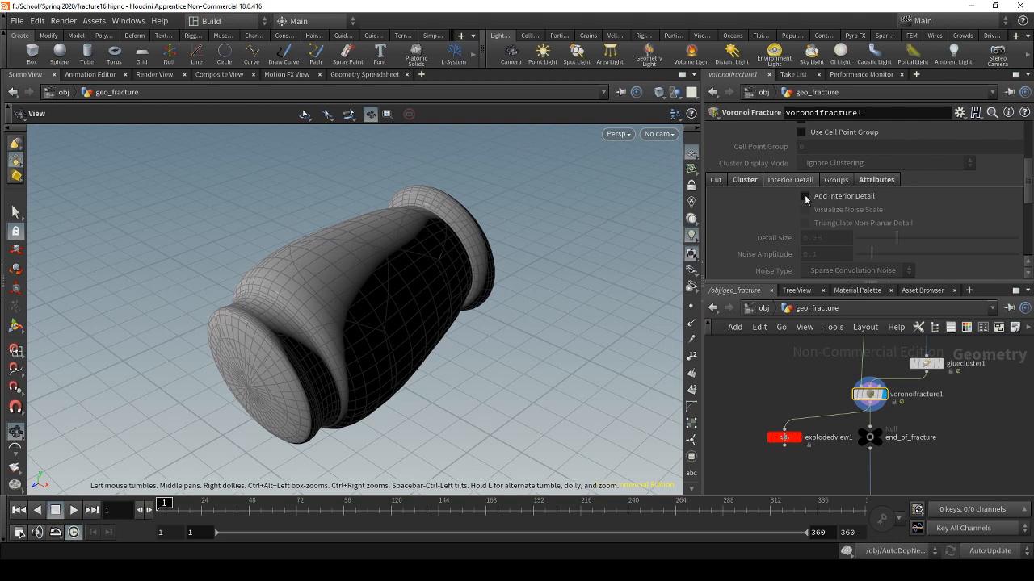
pyautogui.click(747, 180)
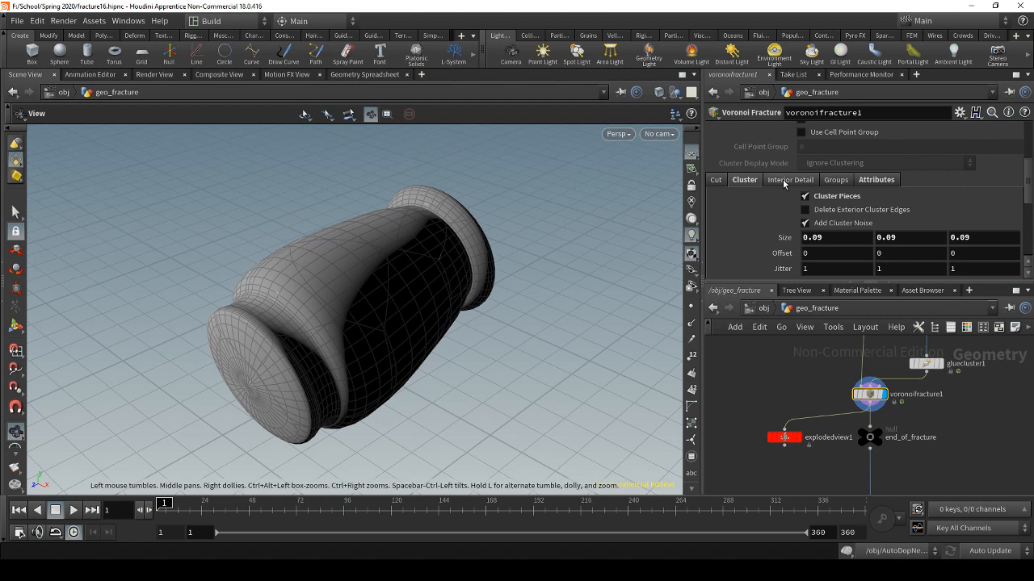
# Step: Display the explodedview1 node and examine the separated vase pieces from all around, including their broken edges and both vase ends
pyautogui.moveTo(800, 437)
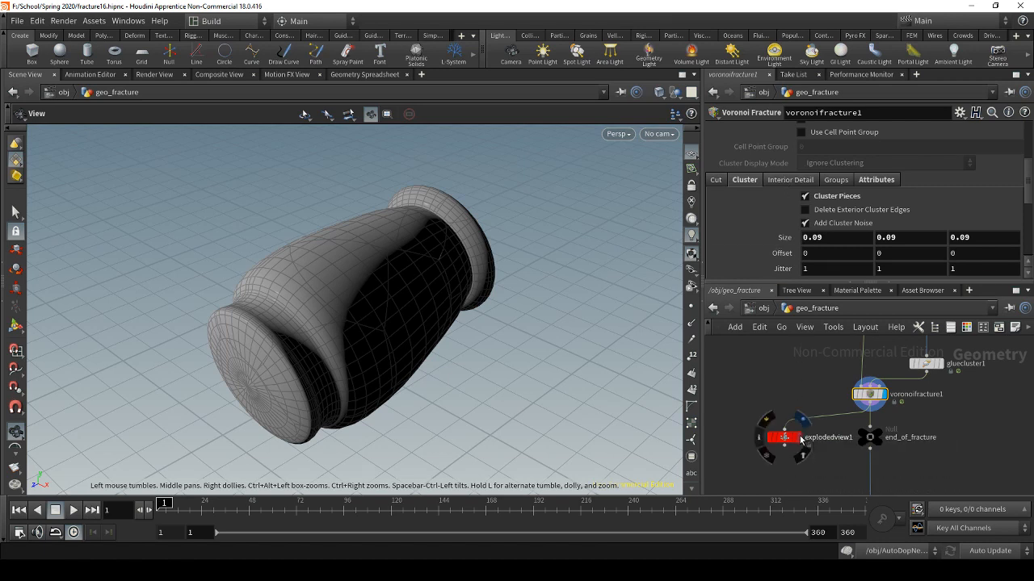
pyautogui.click(802, 418)
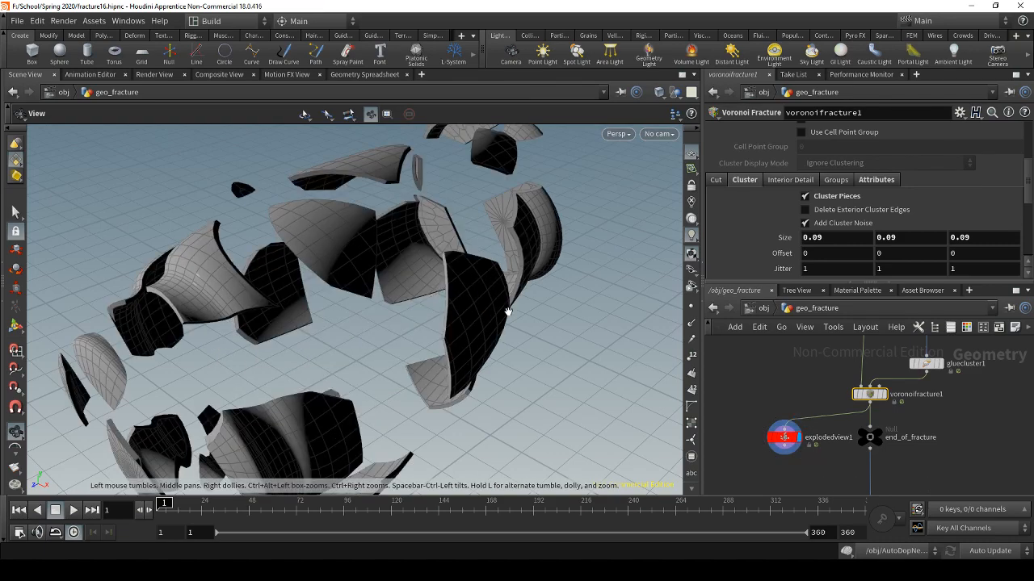
pyautogui.moveTo(508, 310); pyautogui.dragTo(339, 288)
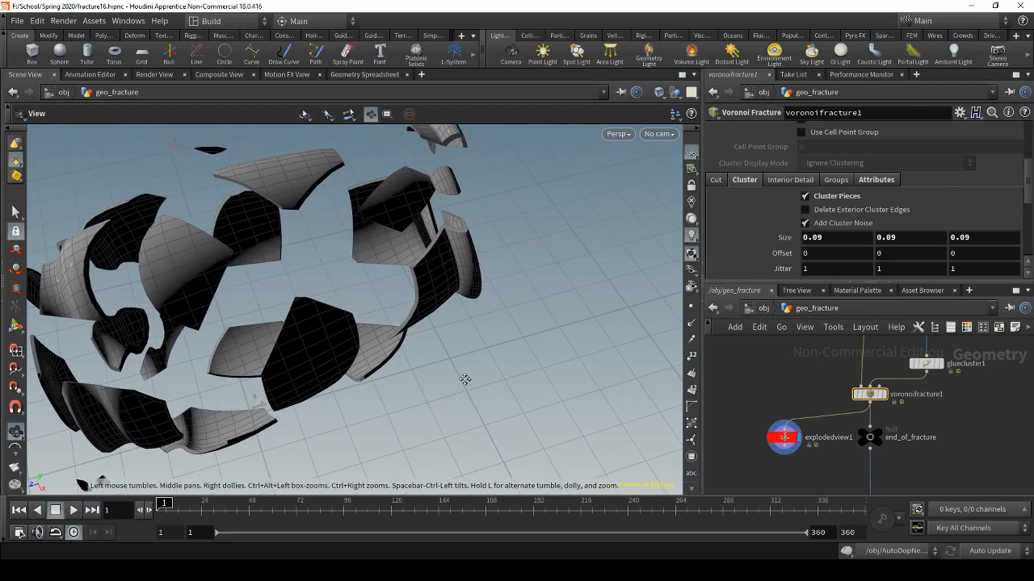
pyautogui.moveTo(465, 379); pyautogui.dragTo(506, 315)
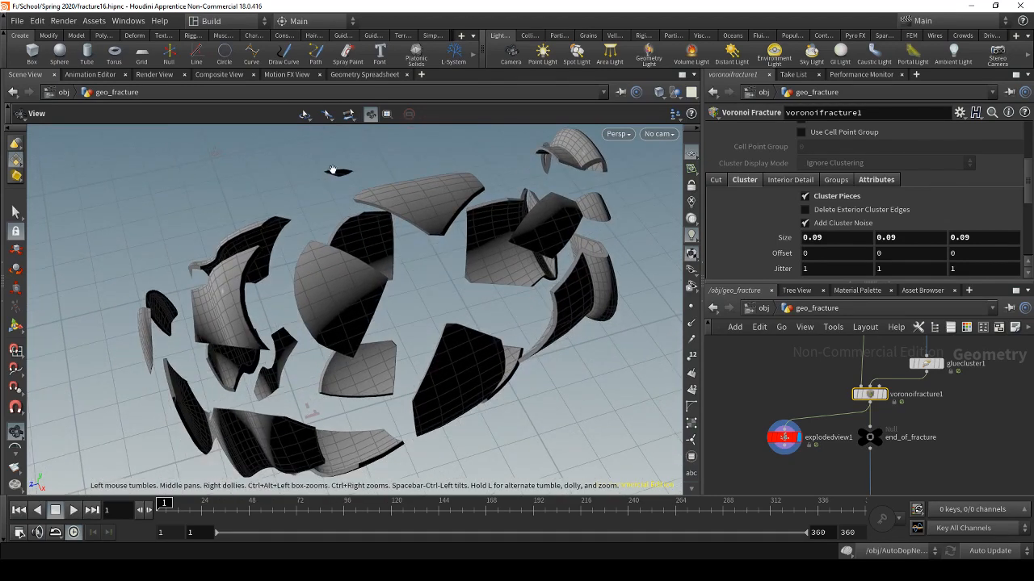
pyautogui.moveTo(421, 315); pyautogui.dragTo(389, 258)
pyautogui.moveTo(292, 310); pyautogui.dragTo(553, 297)
pyautogui.moveTo(429, 277); pyautogui.dragTo(526, 211)
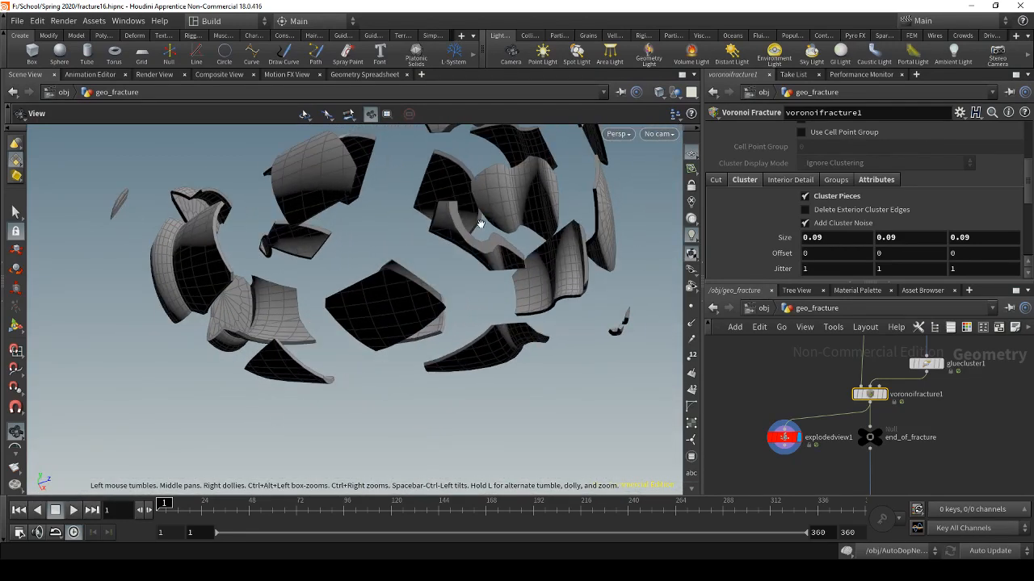
pyautogui.moveTo(166, 384); pyautogui.dragTo(437, 378)
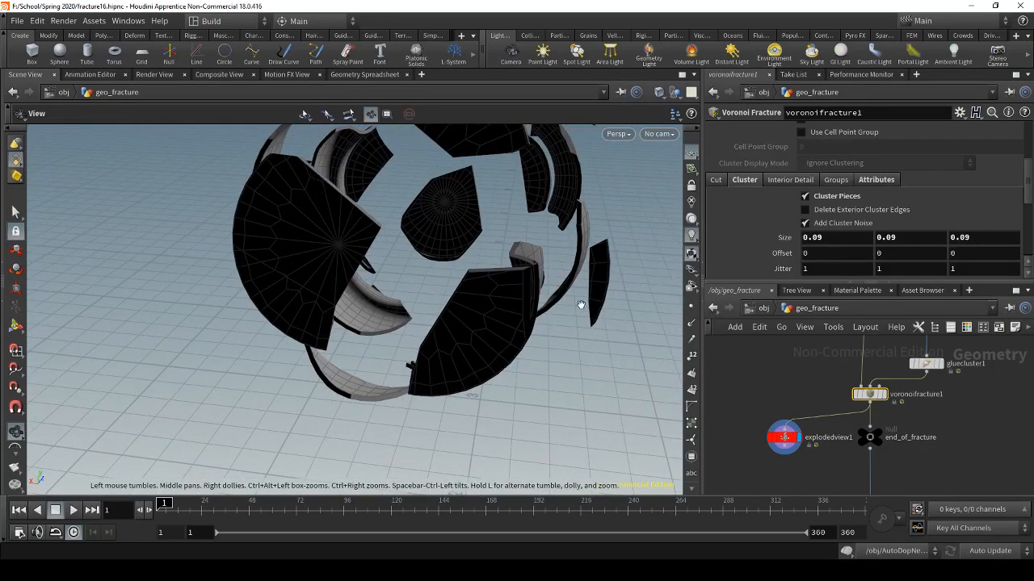
pyautogui.moveTo(585, 276); pyautogui.dragTo(396, 267)
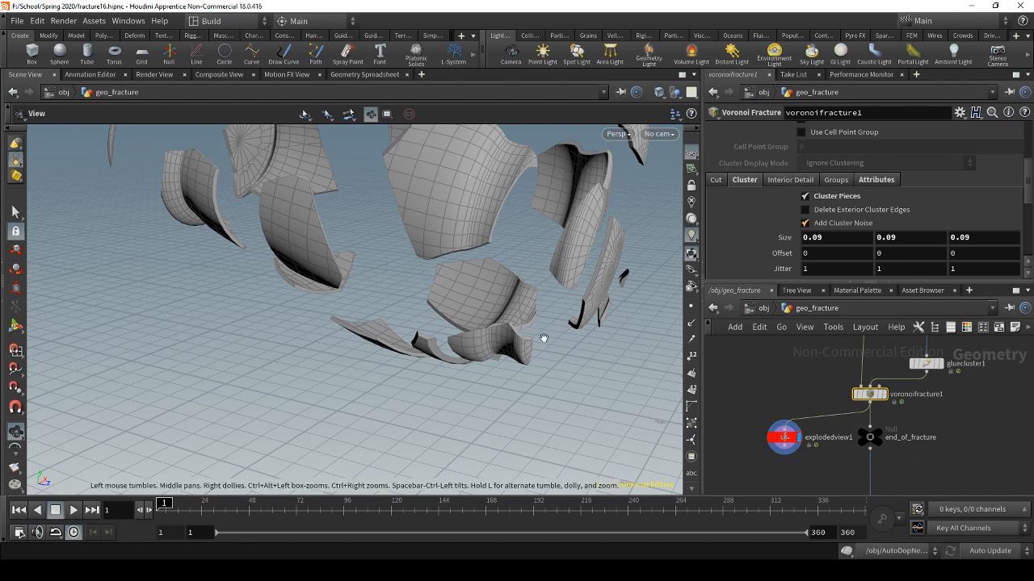
pyautogui.scroll(3, 347, 403)
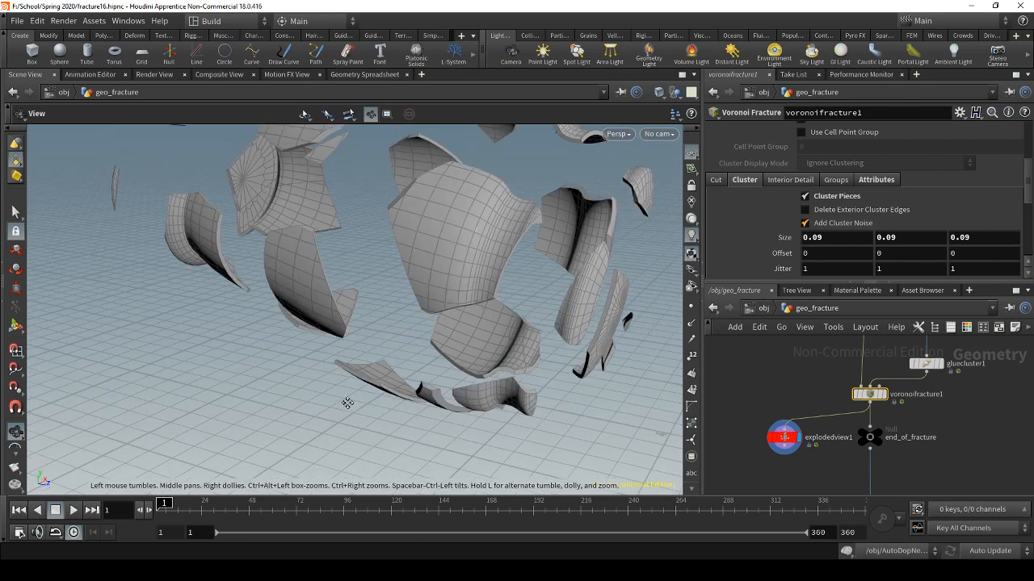
pyautogui.scroll(2, 285, 356)
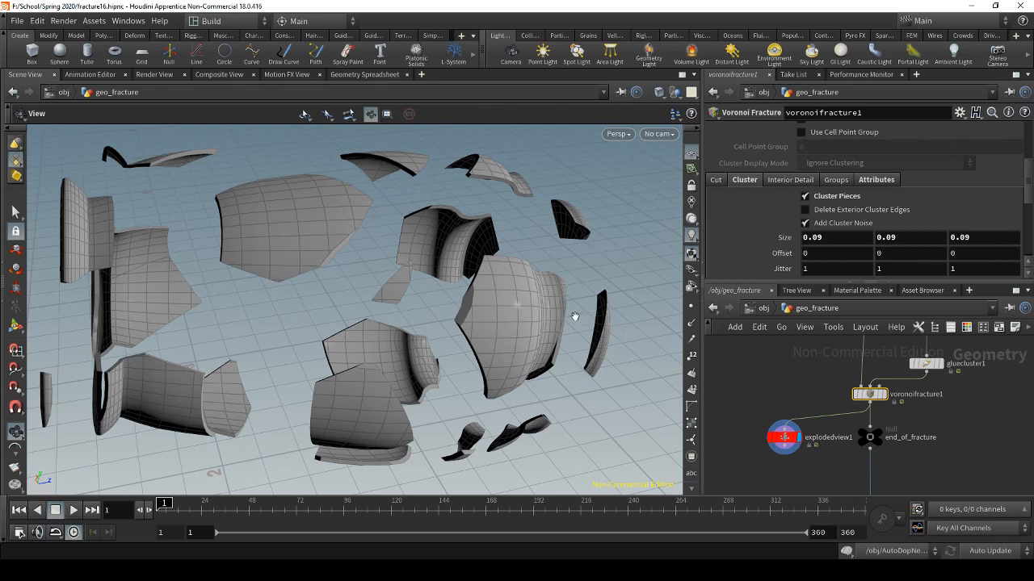
pyautogui.press('h')
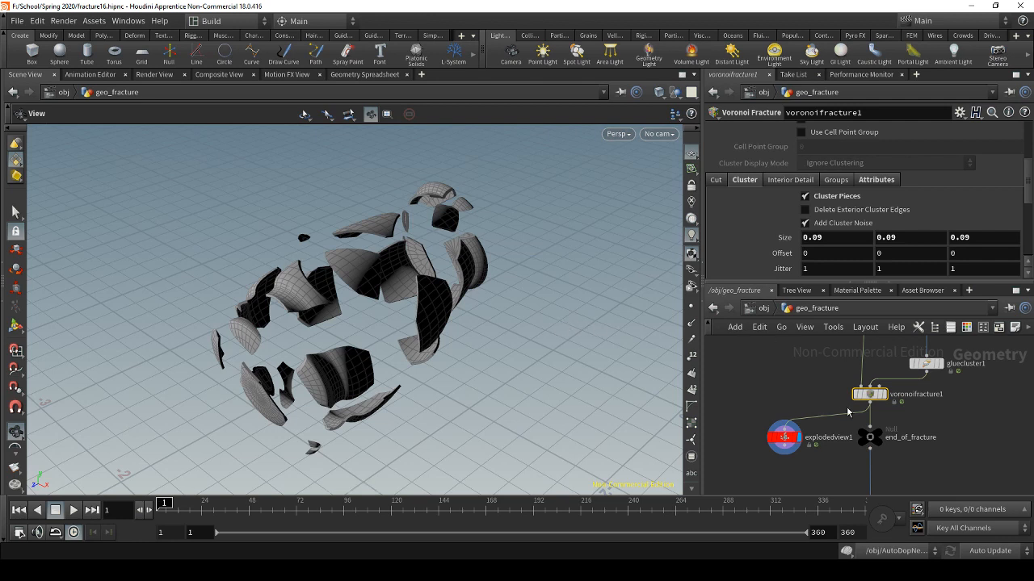
# Step: Switch the displayed geometry to the end_of_fracture null to show the intact, unexploded vase
pyautogui.click(881, 433)
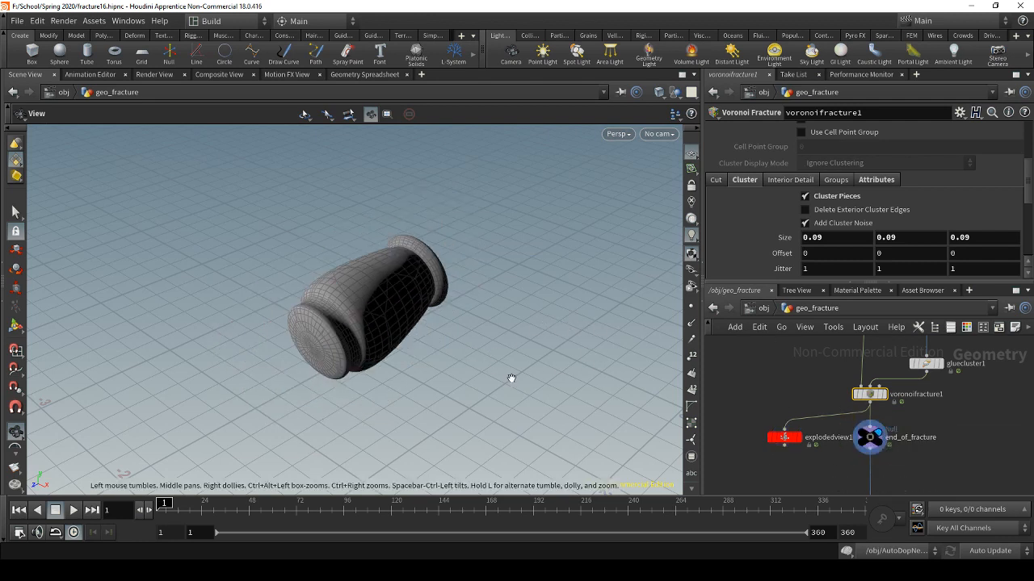
pyautogui.moveTo(508, 392); pyautogui.dragTo(510, 256, button='middle')
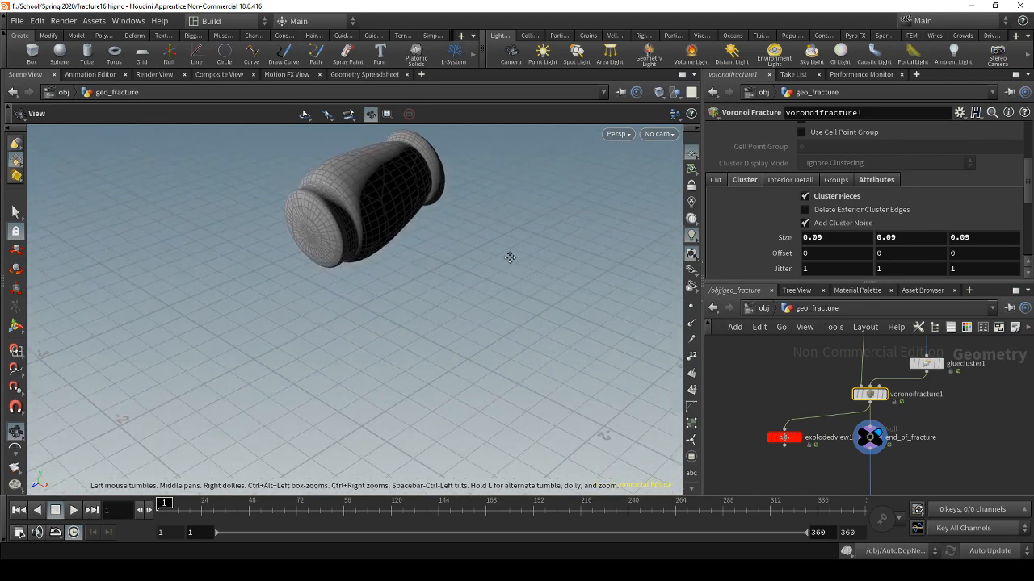
pyautogui.scroll(-1, 508, 256)
pyautogui.scroll(-1, 509, 307)
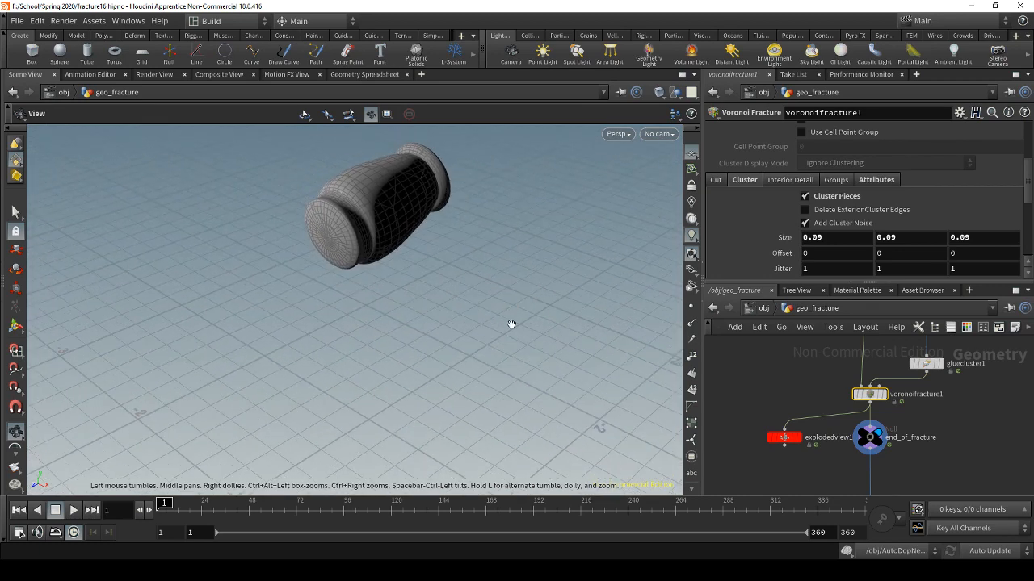
pyautogui.moveTo(496, 260); pyautogui.dragTo(494, 284, button='middle')
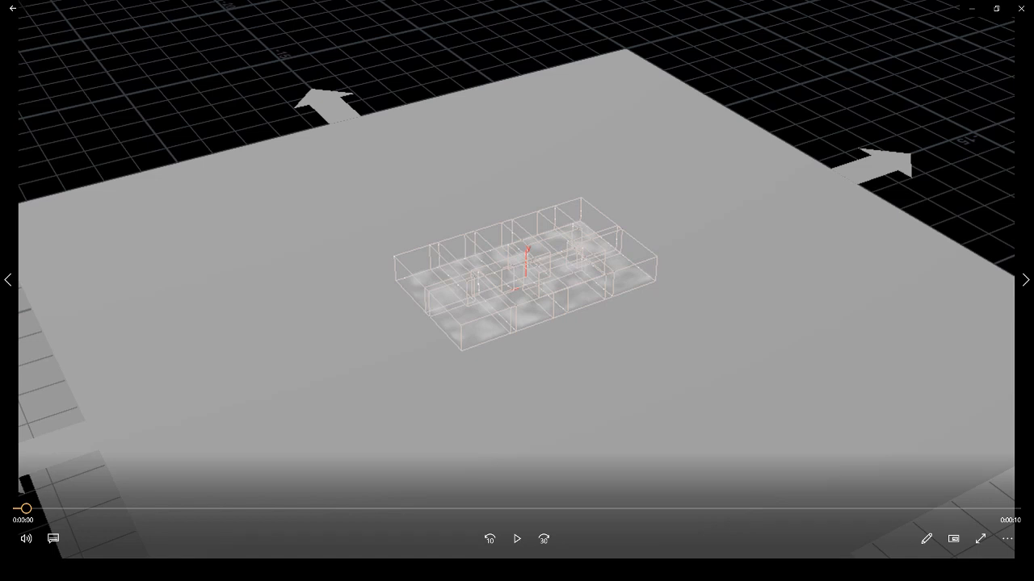
# Step: Play the recorded simulation clip of the vase shattering on the ground in the video player
pyautogui.click(520, 540)
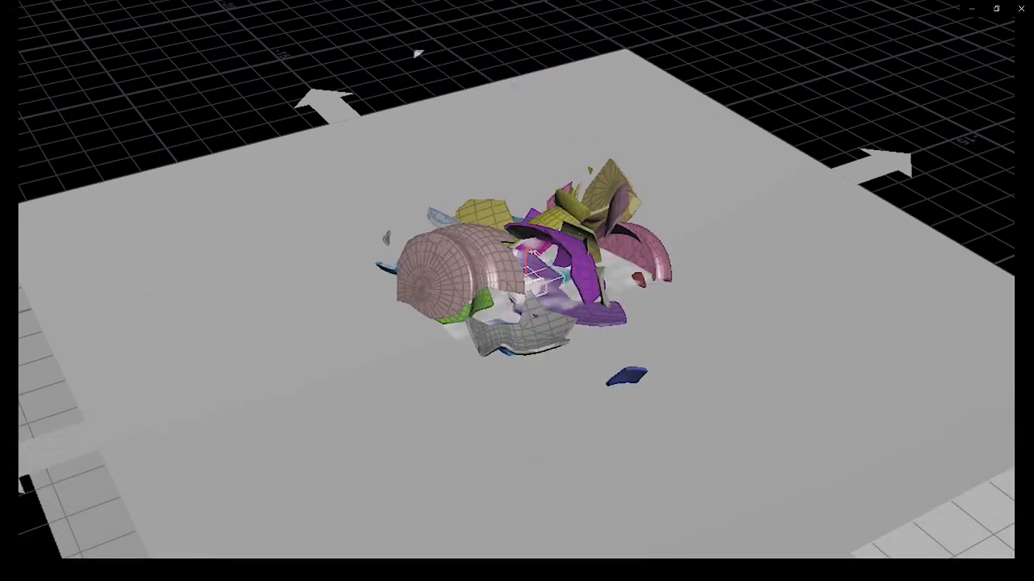